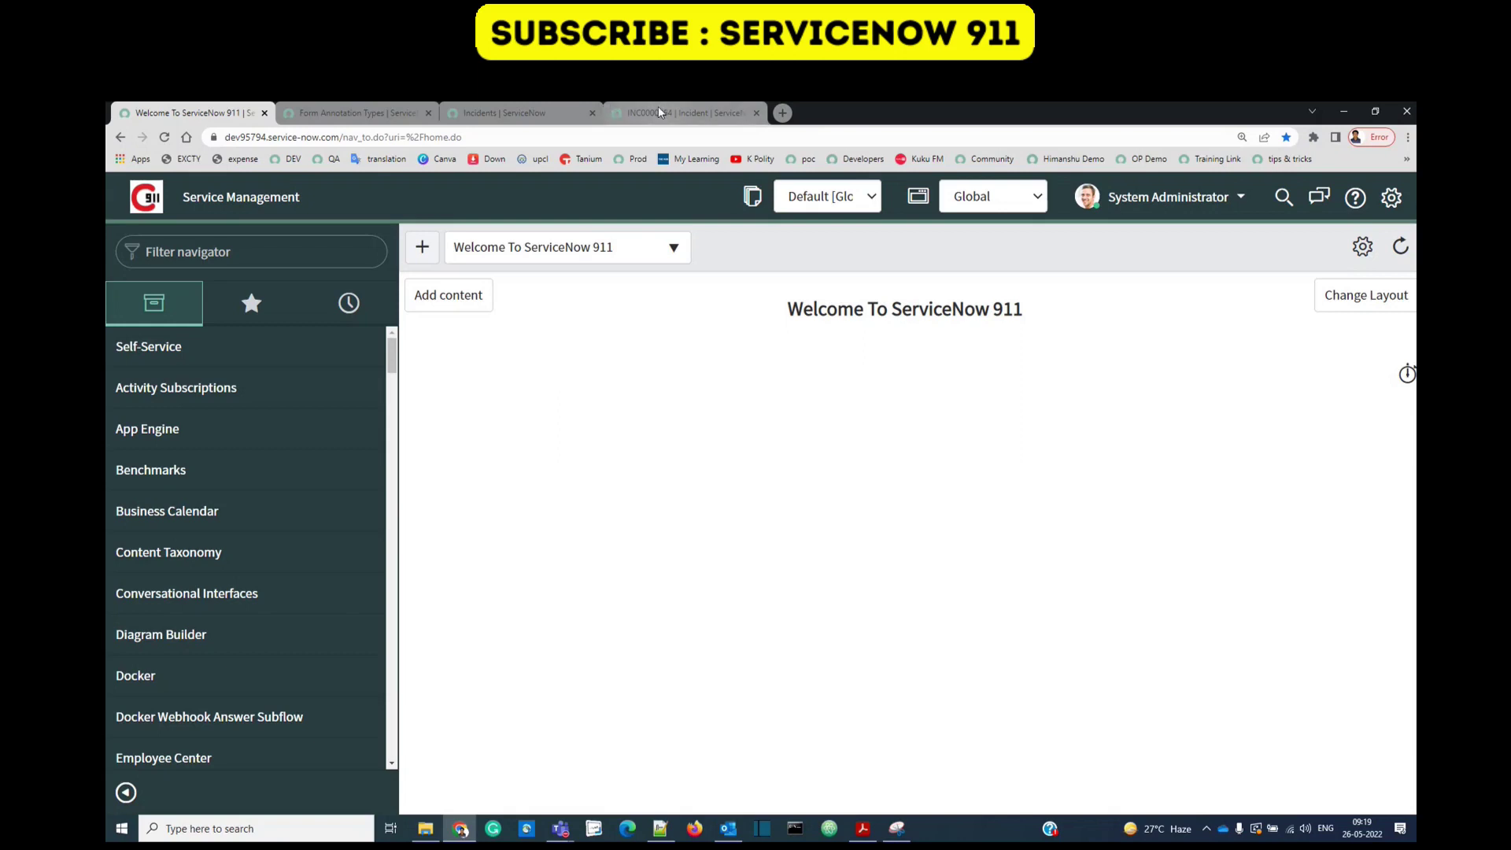
# Step: Bring up the open incident INC0000054 record from its browser tab
pyautogui.click(678, 112)
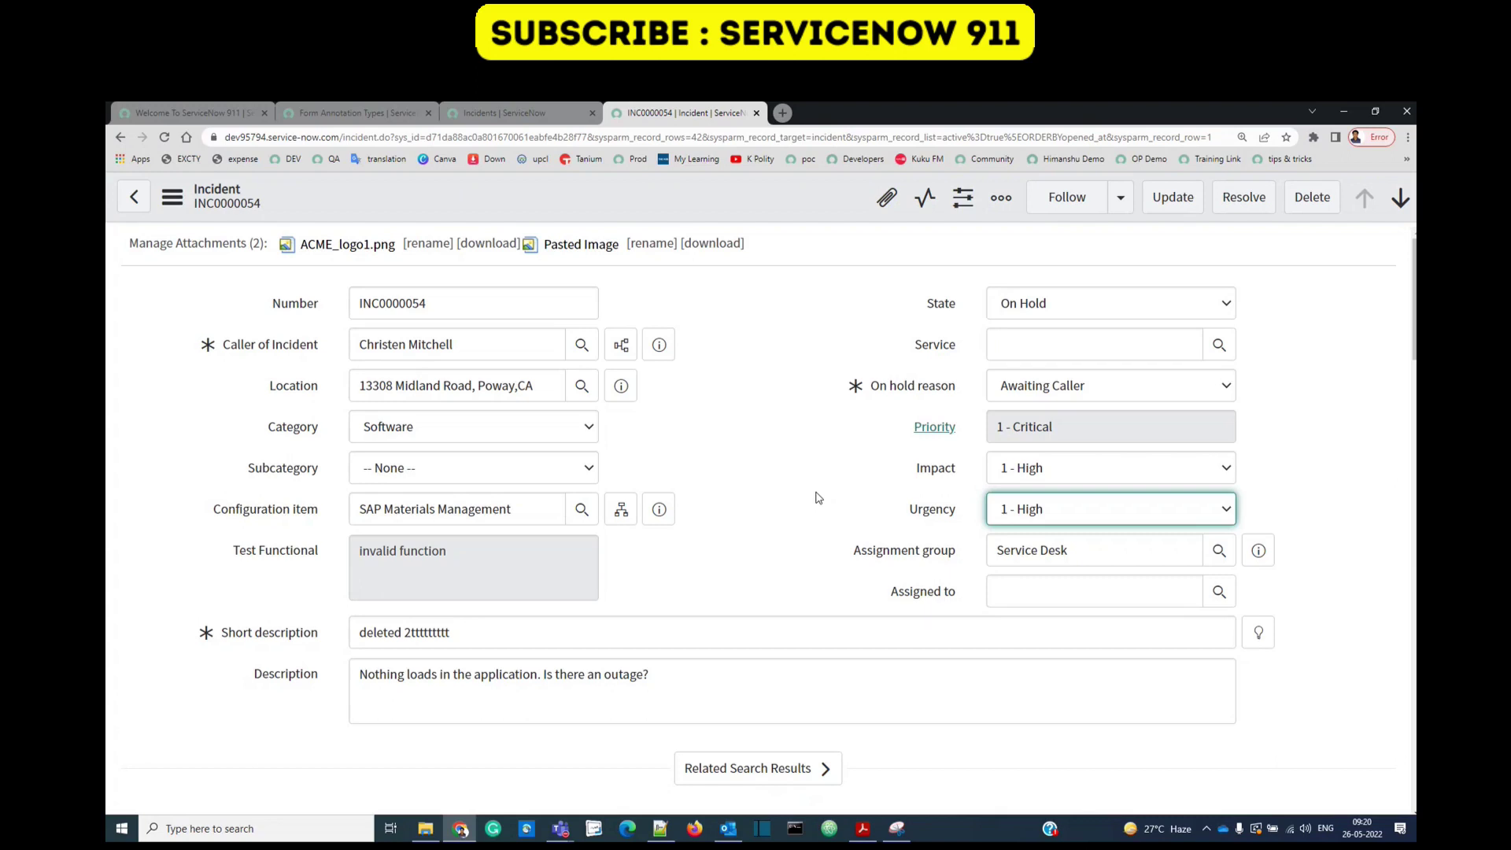
# Step: Open Configure > Form Layout for the Incident form from the header's context menu
pyautogui.rightClick(544, 206)
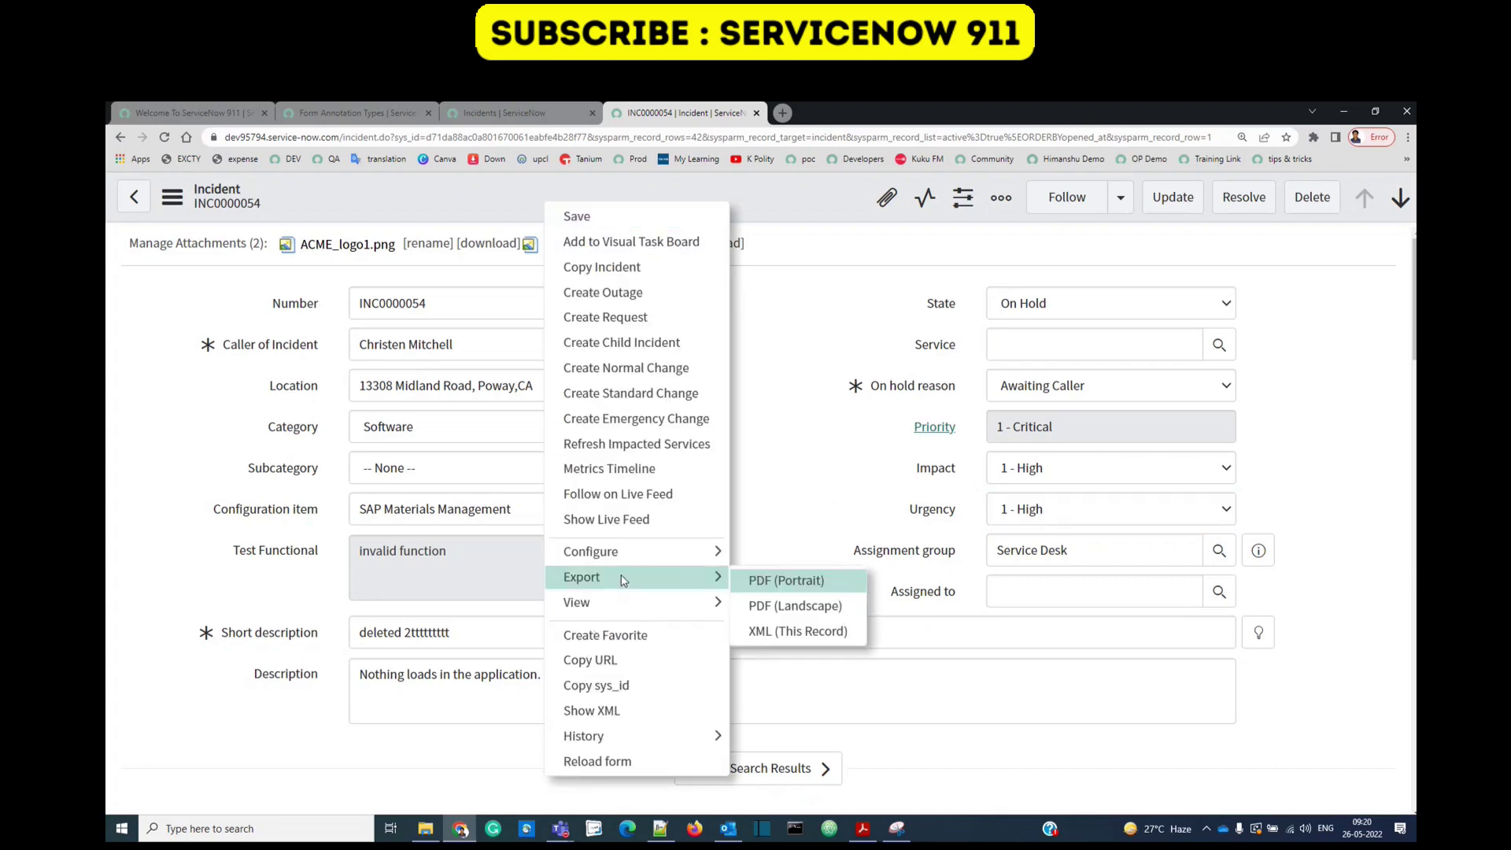
pyautogui.moveTo(626, 566)
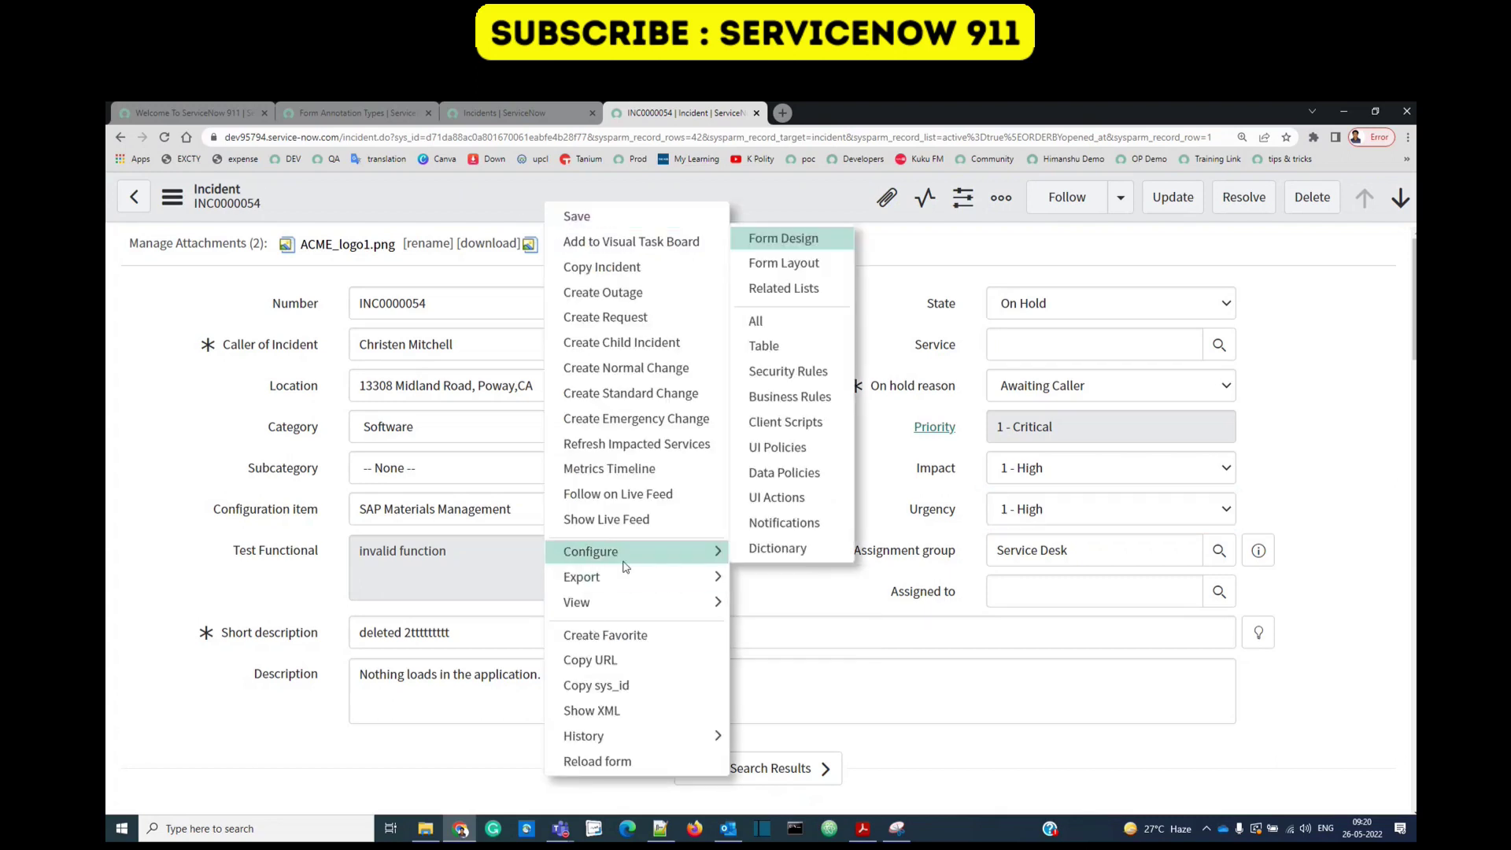
pyautogui.click(810, 272)
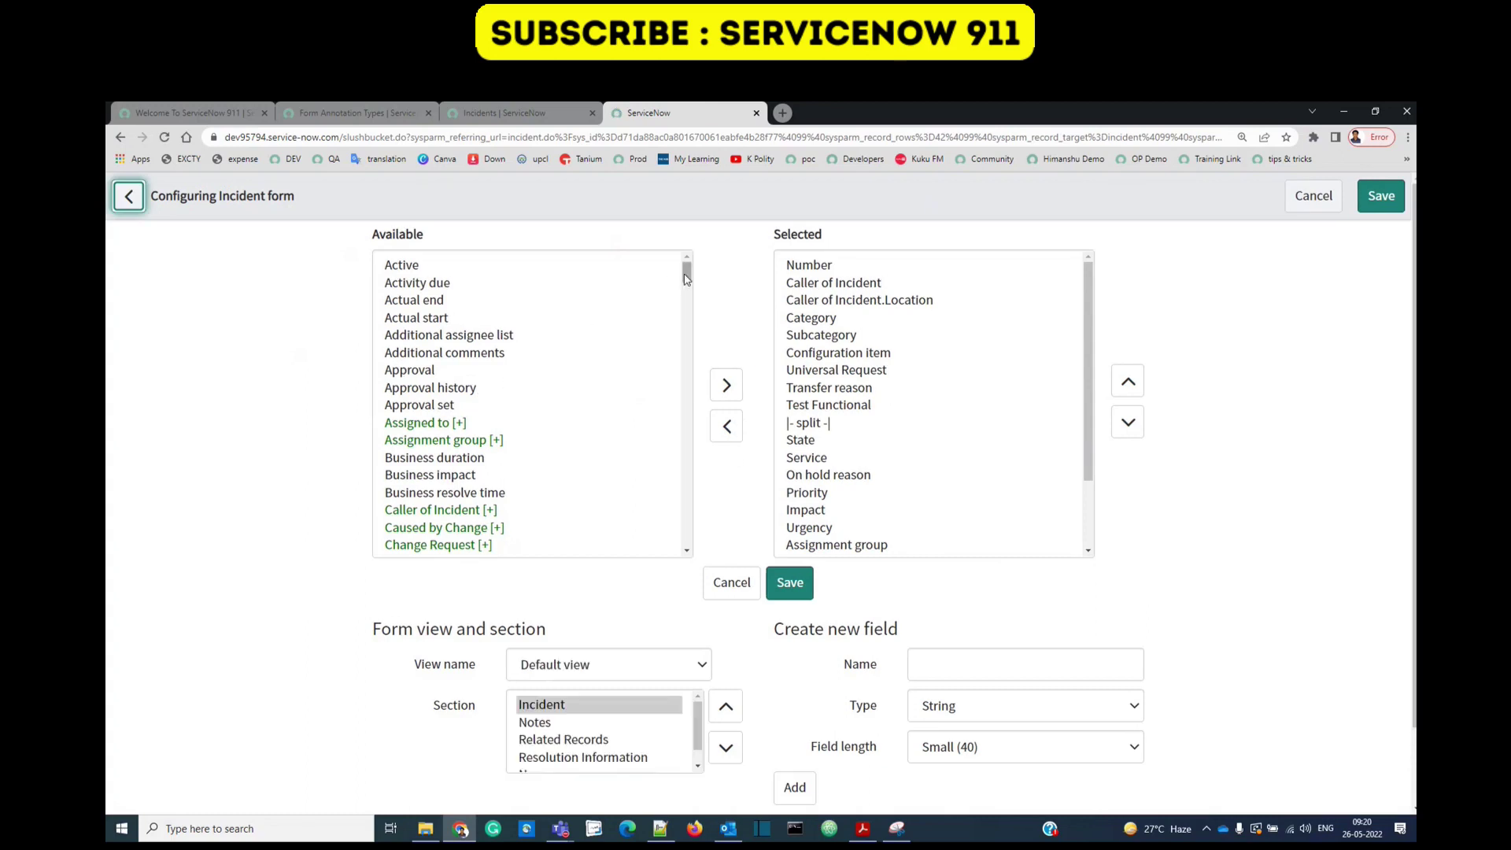
# Step: Add the Info Box Blue Annotation to the selected fields and move it right after Priority
pyautogui.moveTo(687, 276); pyautogui.dragTo(696, 366)
pyautogui.moveTo(413, 391); pyautogui.dragTo(424, 441)
pyautogui.click(431, 445)
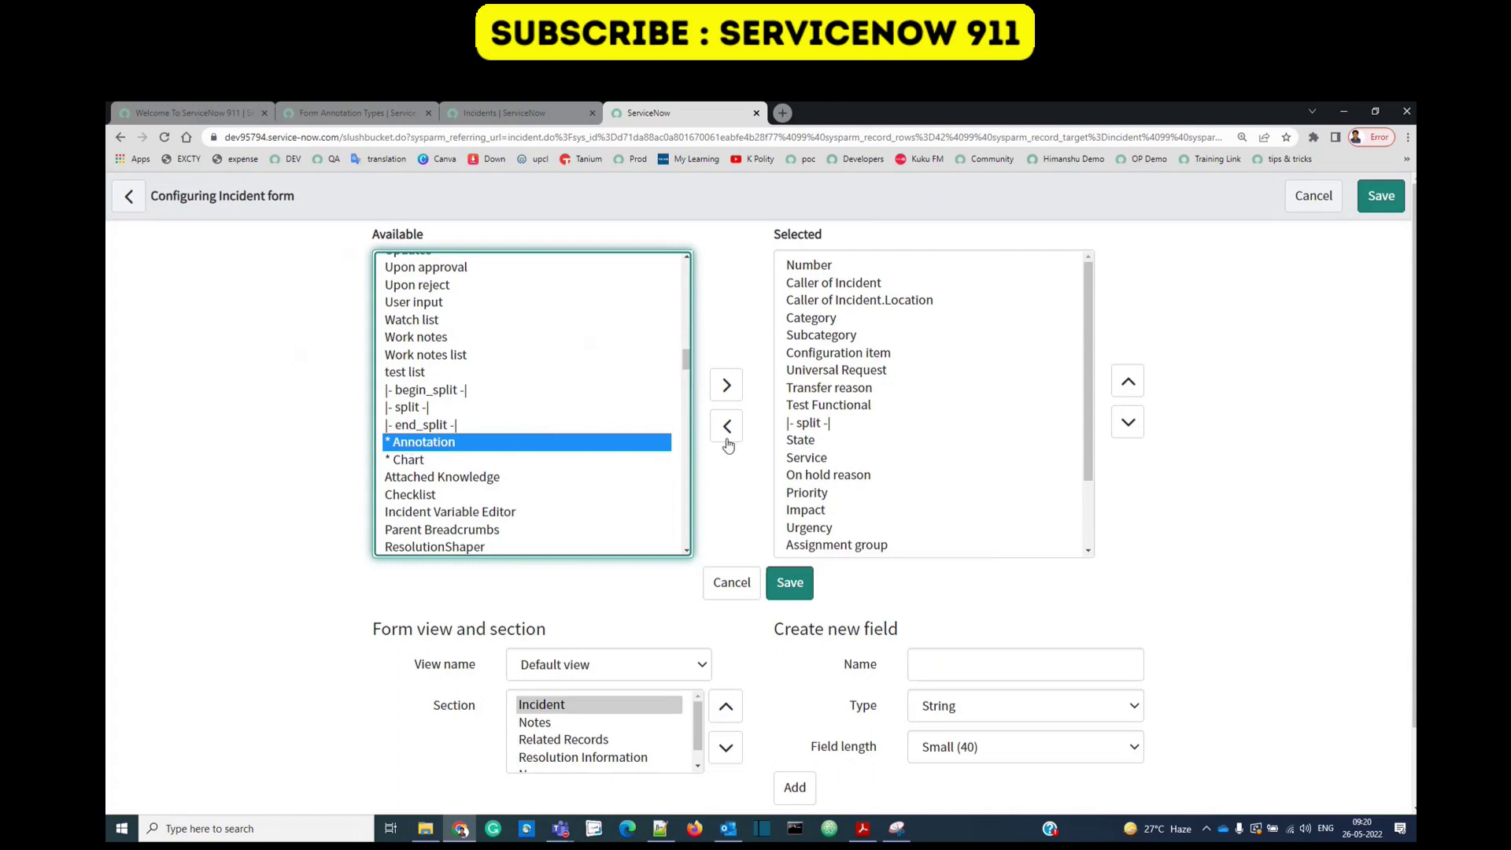
pyautogui.click(727, 386)
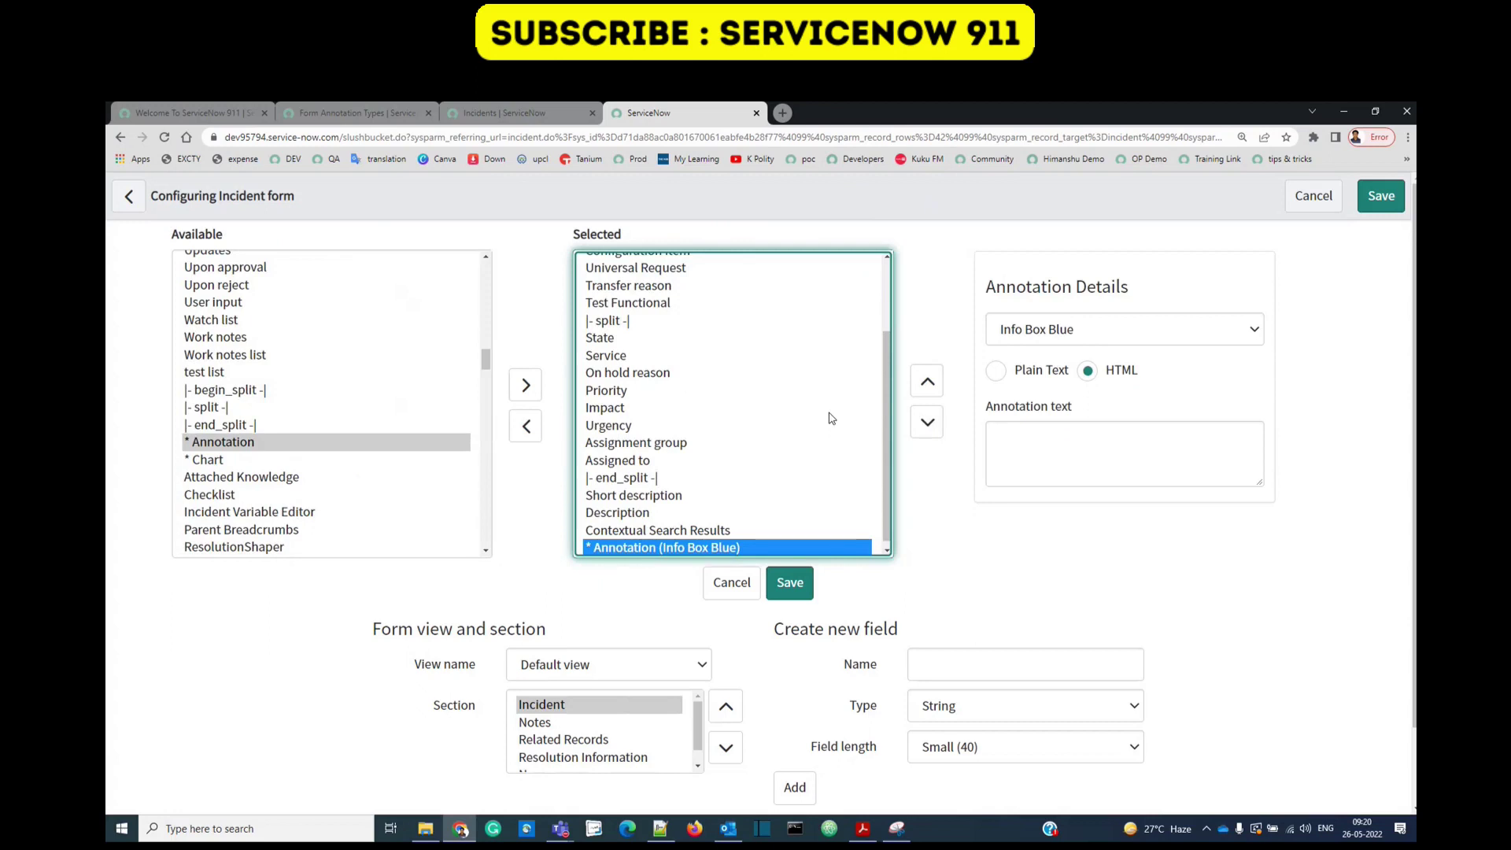
pyautogui.click(927, 381)
pyautogui.click(927, 380)
pyautogui.click(927, 381)
pyautogui.click(927, 381)
pyautogui.click(927, 380)
pyautogui.click(927, 381)
pyautogui.click(927, 381)
pyautogui.click(927, 381)
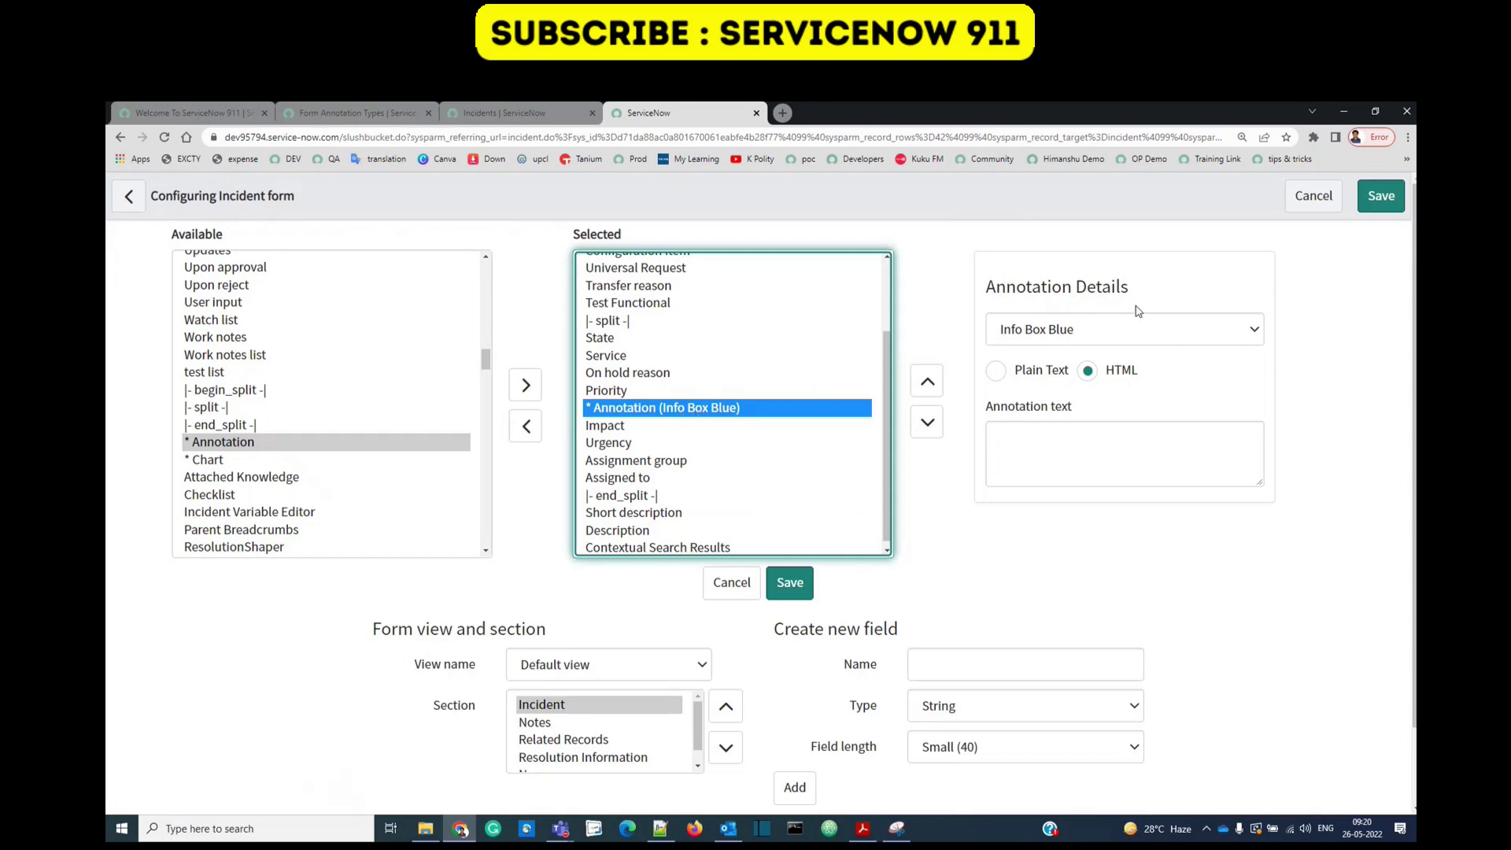
# Step: Keep Info Box Blue, choose Plain Text, and paste 'Provide the accurate priority' as the annotation text
pyautogui.click(1091, 343)
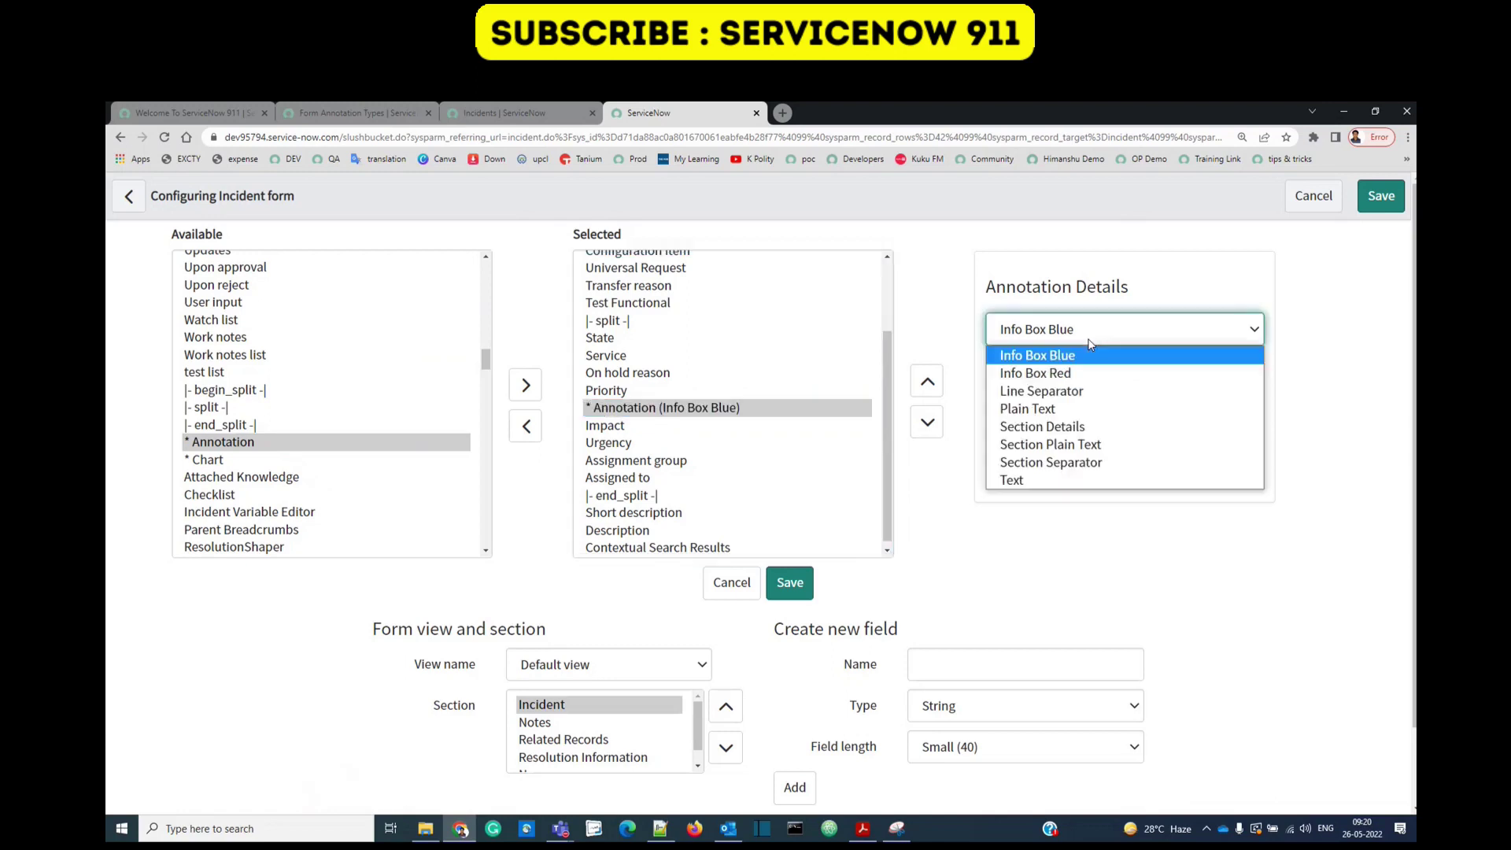
pyautogui.click(1048, 363)
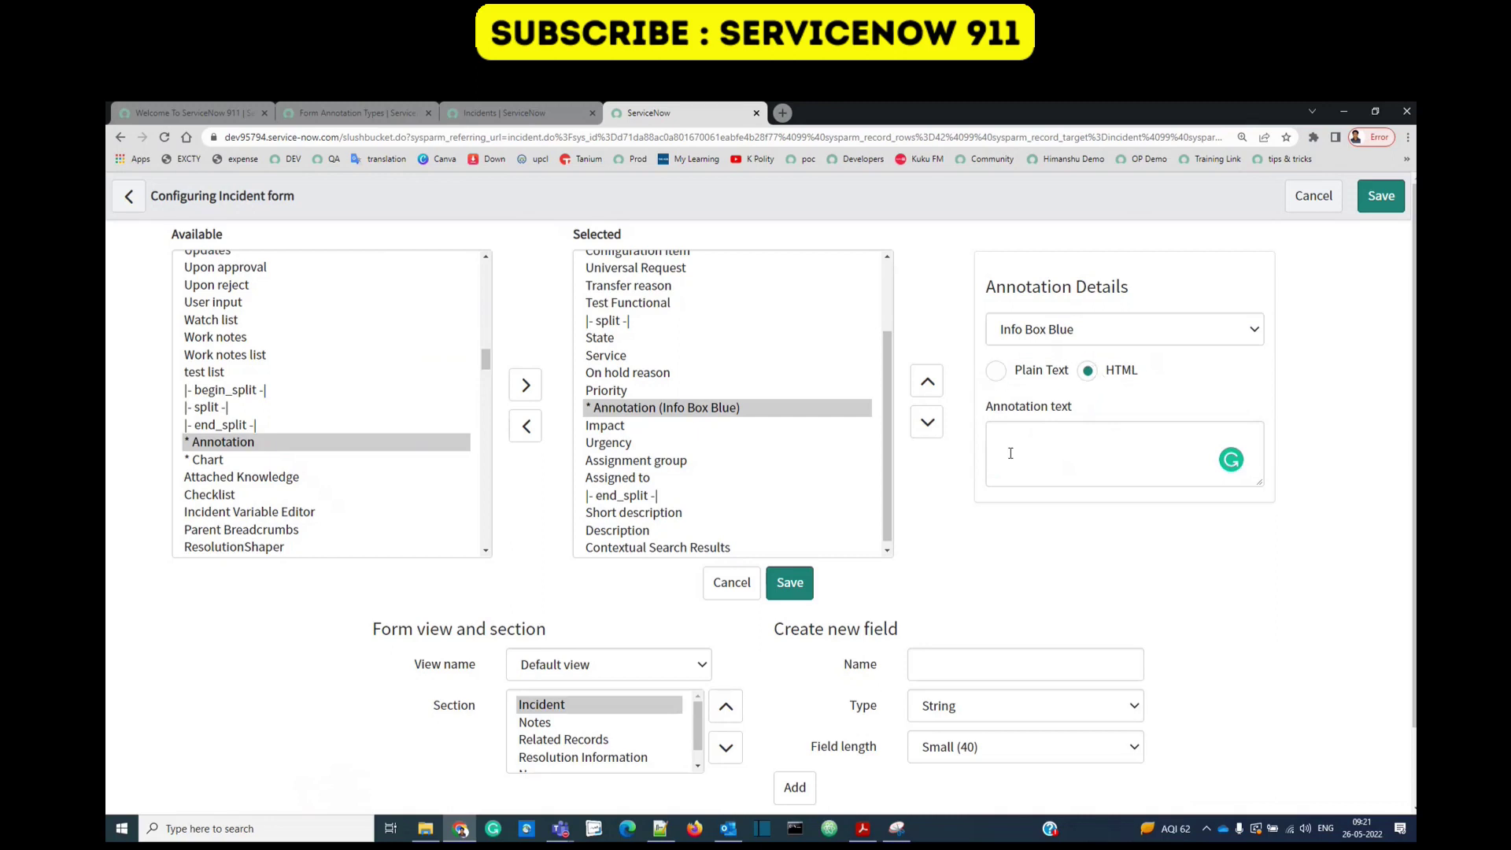
pyautogui.click(997, 372)
pyautogui.click(1025, 447)
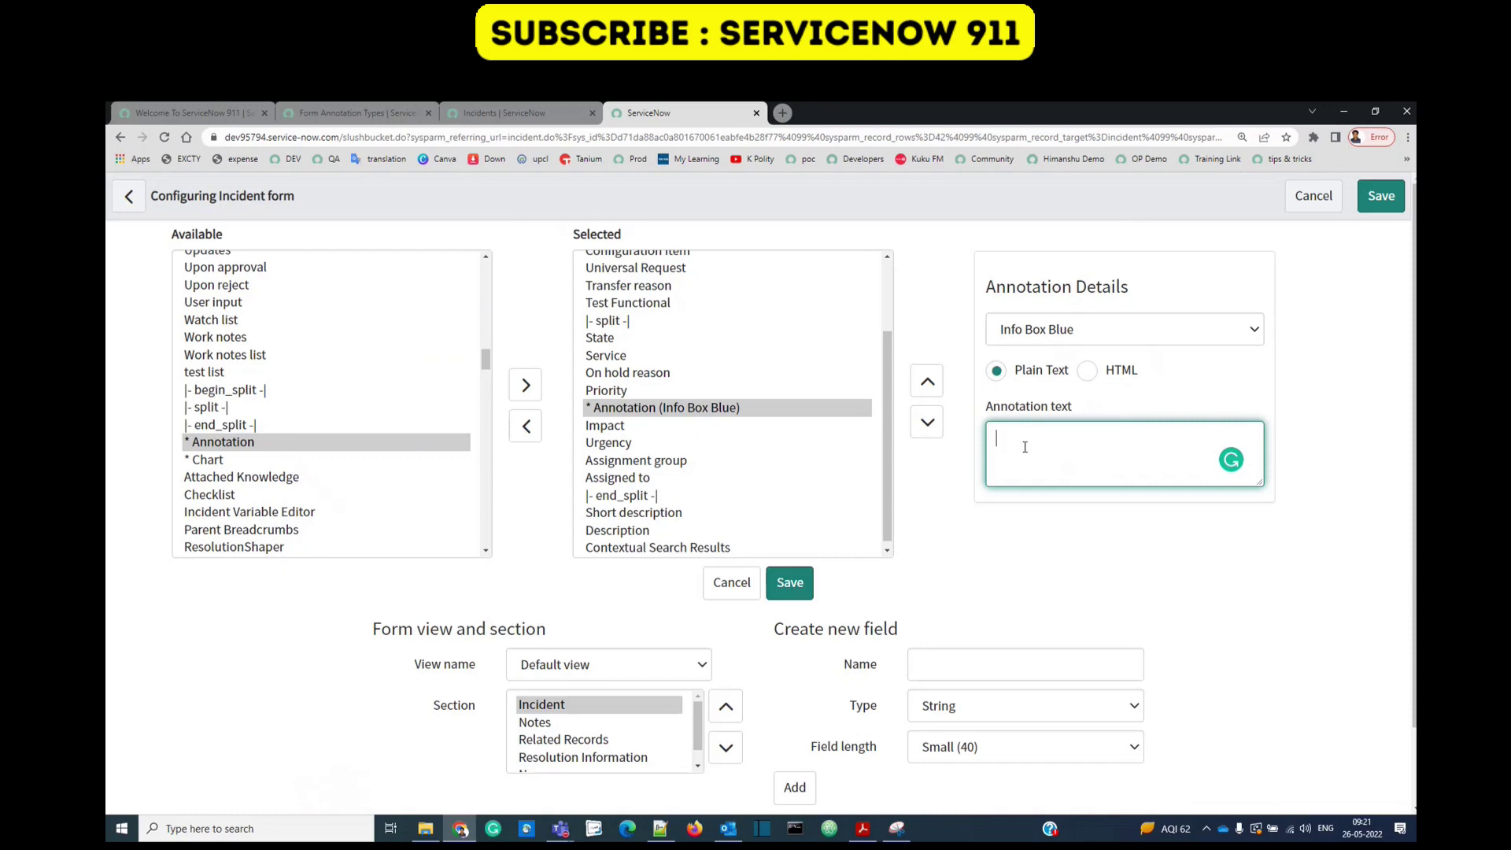
pyautogui.write('Provide the accurate priority')
pyautogui.click(977, 502)
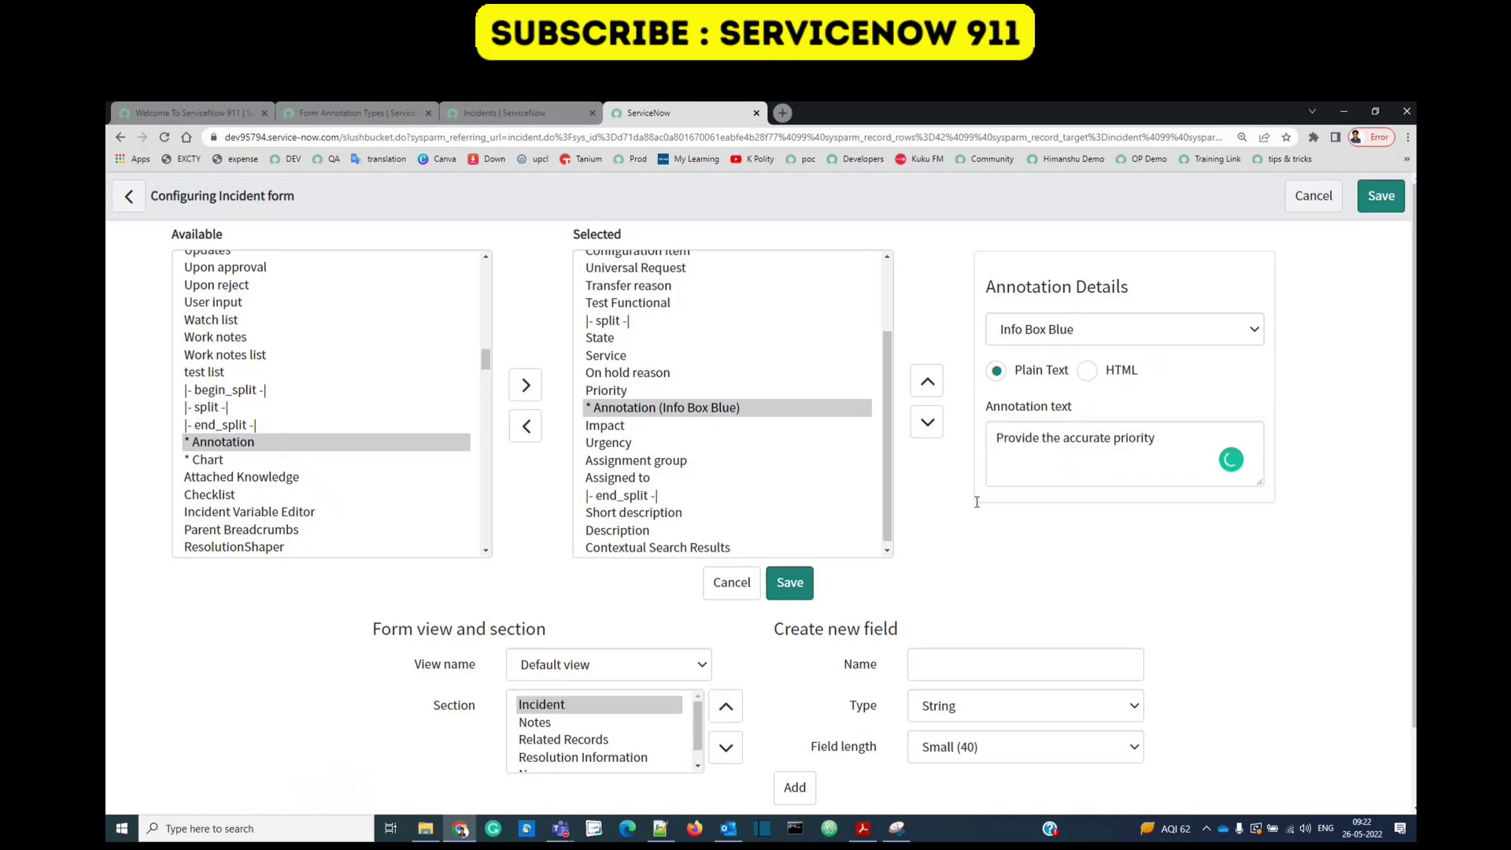
# Step: Save the layout and check the blue 'Provide the accurate priority' note under Priority
pyautogui.click(790, 583)
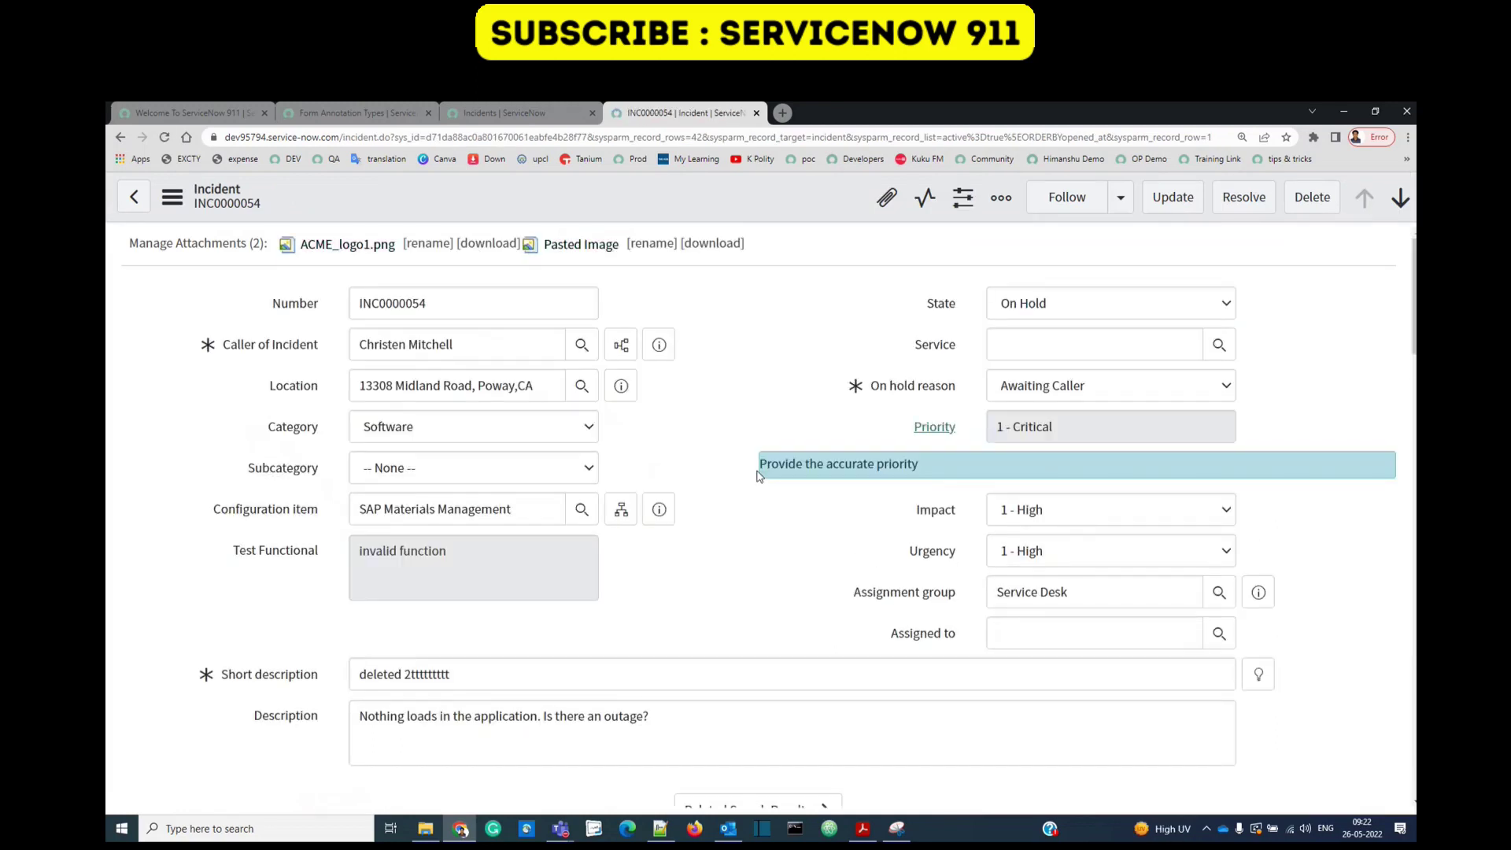
pyautogui.moveTo(758, 475); pyautogui.dragTo(966, 476)
pyautogui.click(966, 477)
# Step: Reopen the Incident form layout configuration from the header's Configure menu
pyautogui.rightClick(716, 204)
pyautogui.moveTo(782, 550)
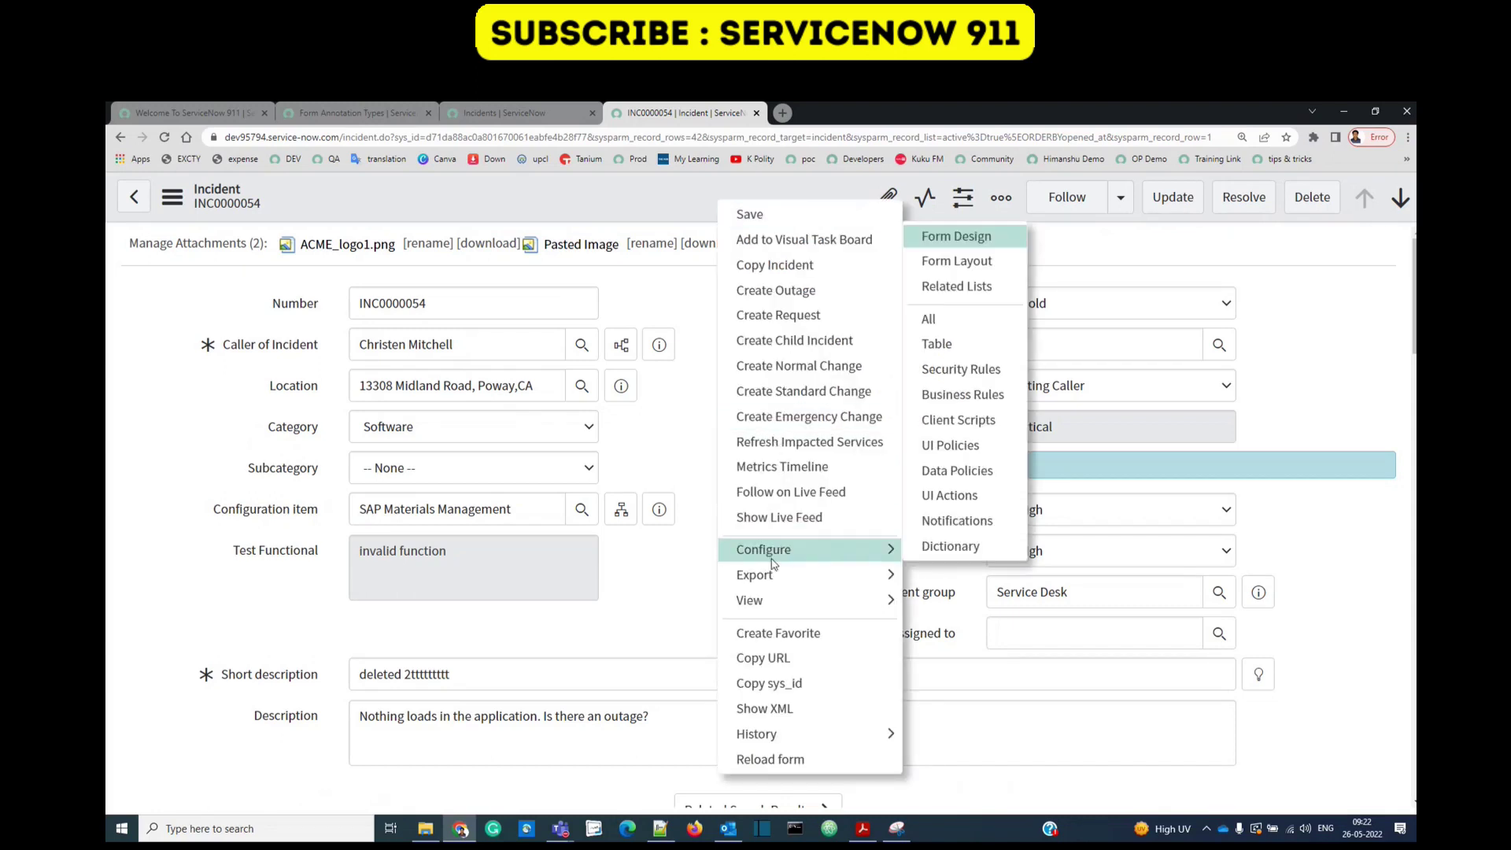
pyautogui.click(974, 268)
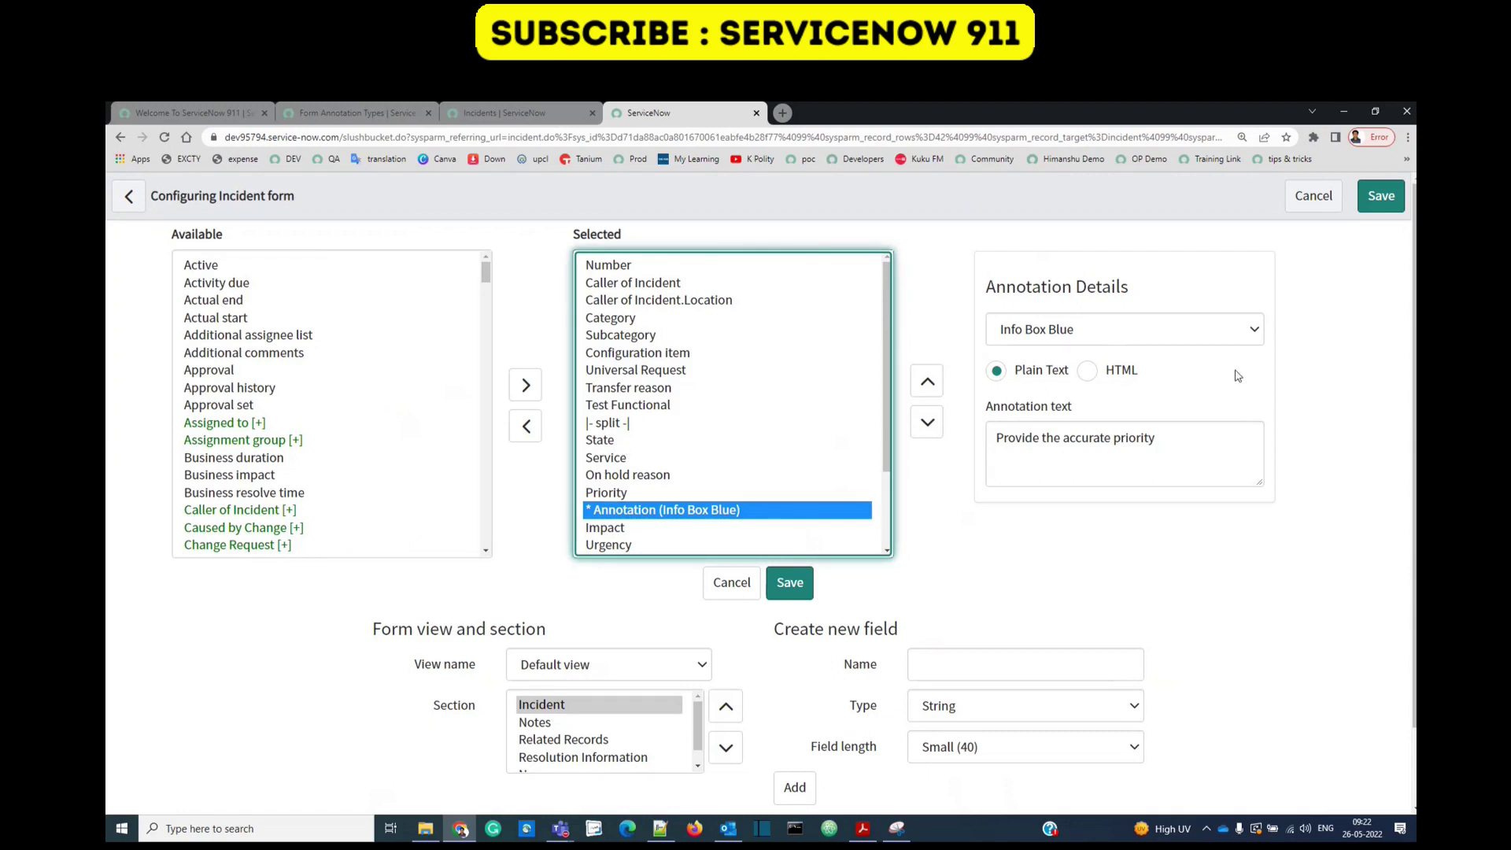
# Step: Copy the red span markup from Notepad++ and wrap the annotation text in <span style="color:red">
pyautogui.click(661, 830)
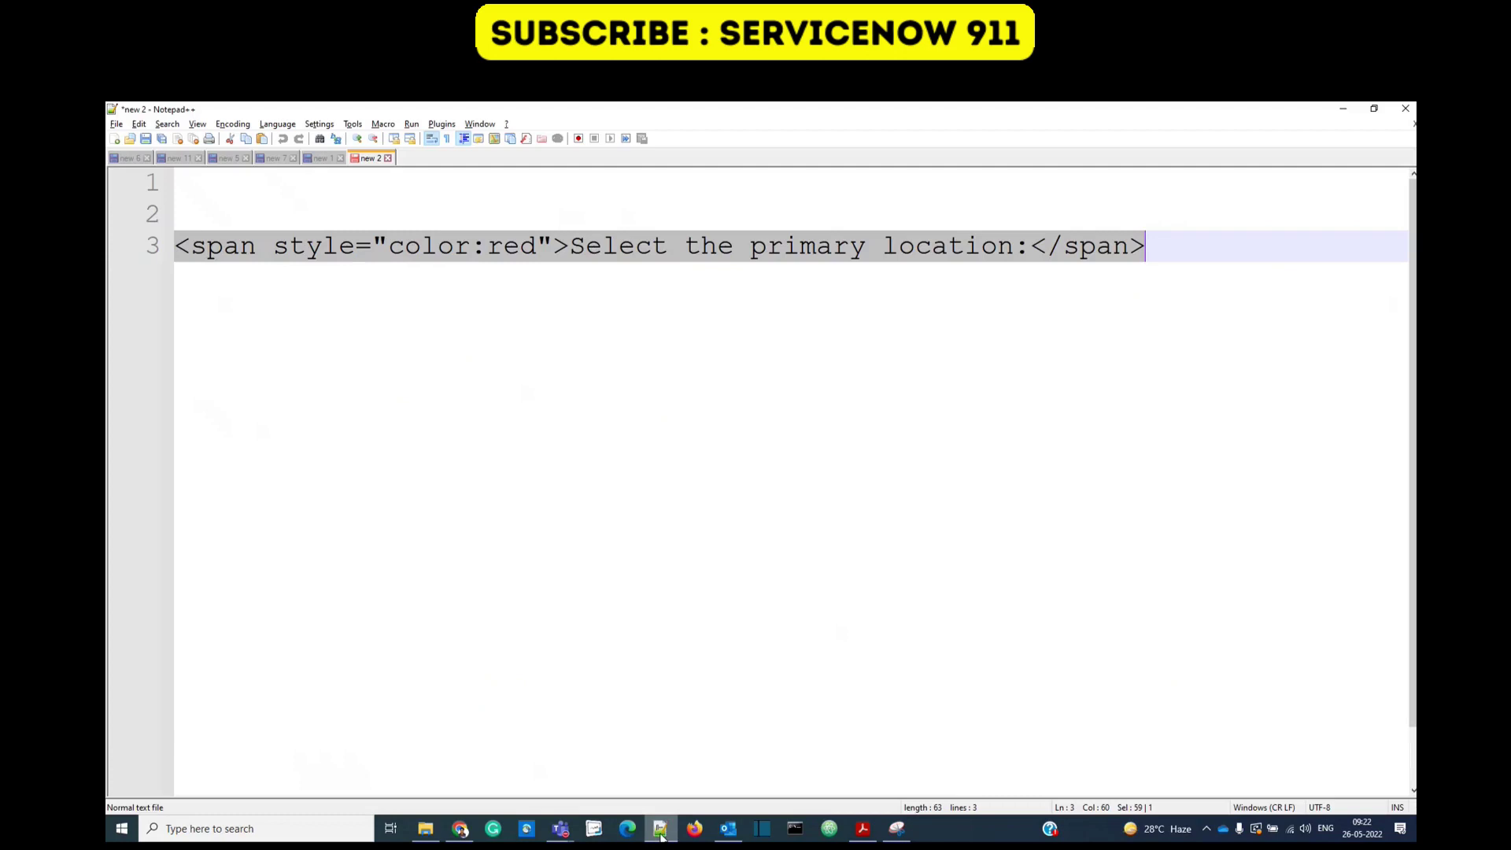
pyautogui.rightClick(625, 242)
pyautogui.click(647, 277)
pyautogui.hotkey('alt', 'Tab')
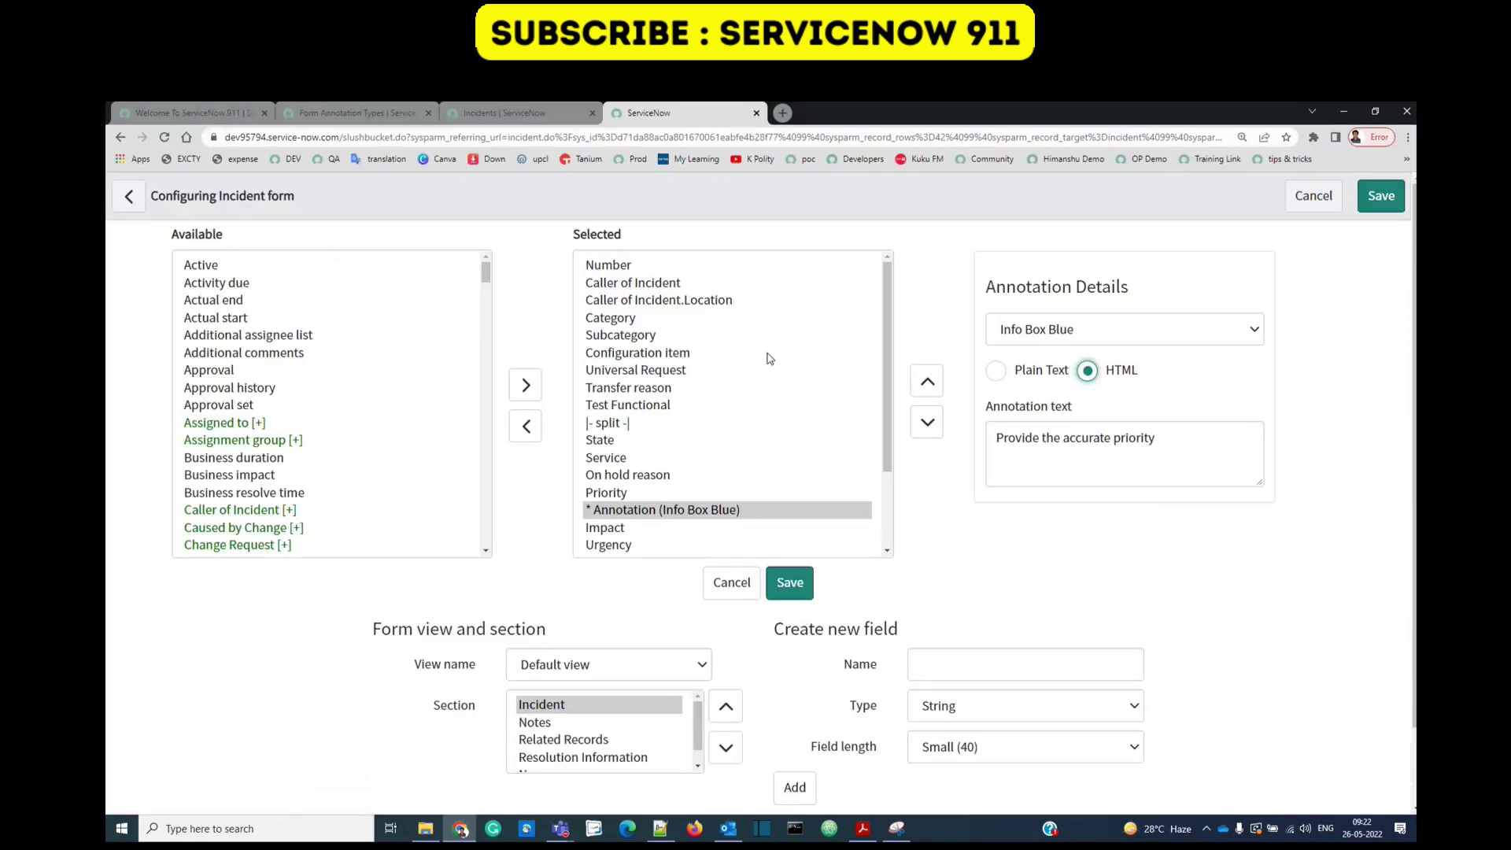
pyautogui.click(996, 438)
pyautogui.press('Return')
pyautogui.press('Return')
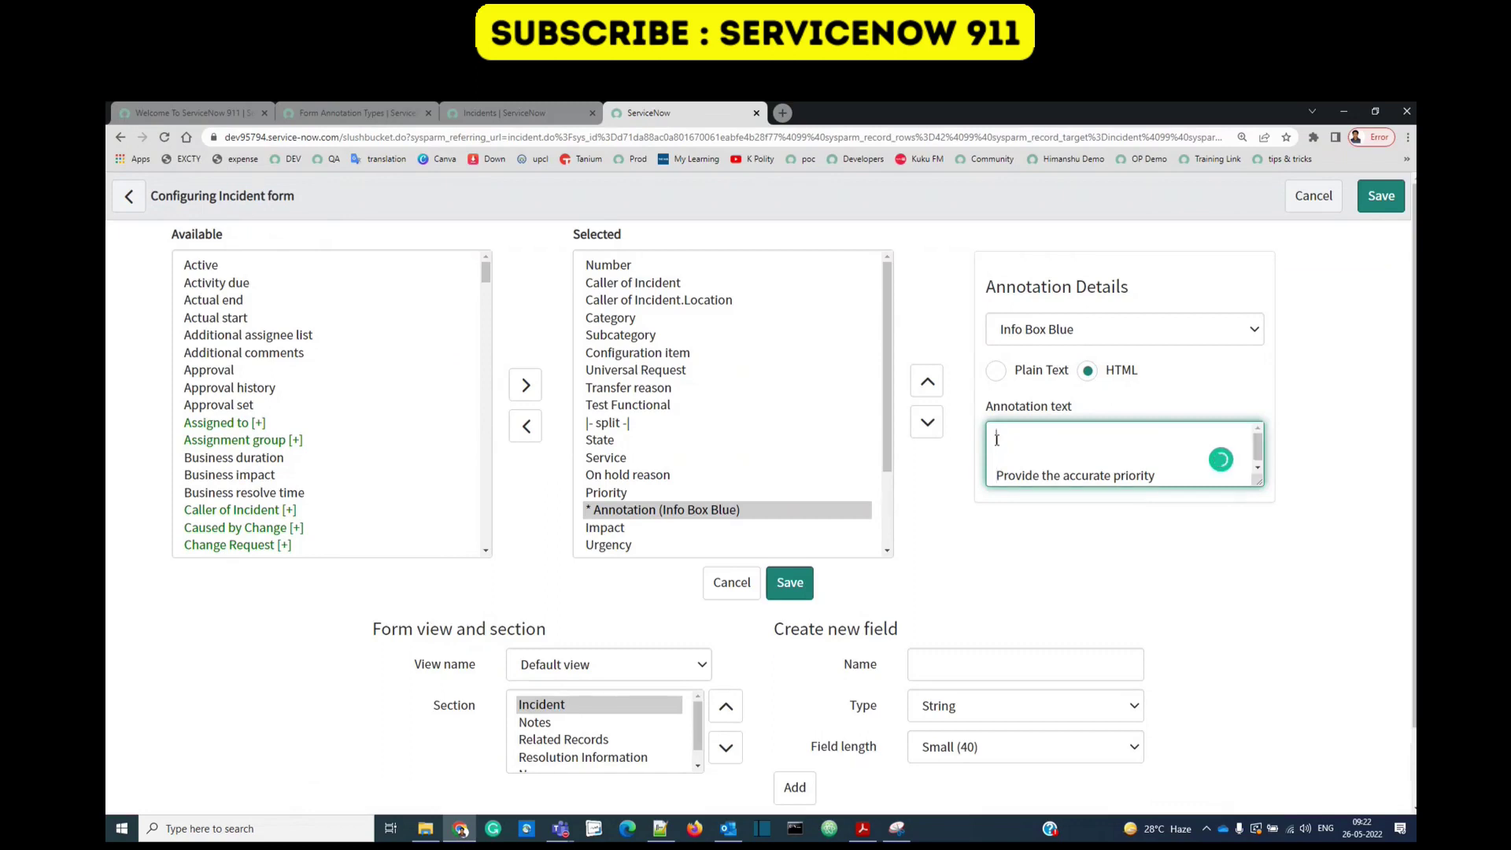
pyautogui.hotkey('ctrl', 'v')
pyautogui.moveTo(1157, 476); pyautogui.dragTo(977, 480)
pyautogui.press('BackSpace')
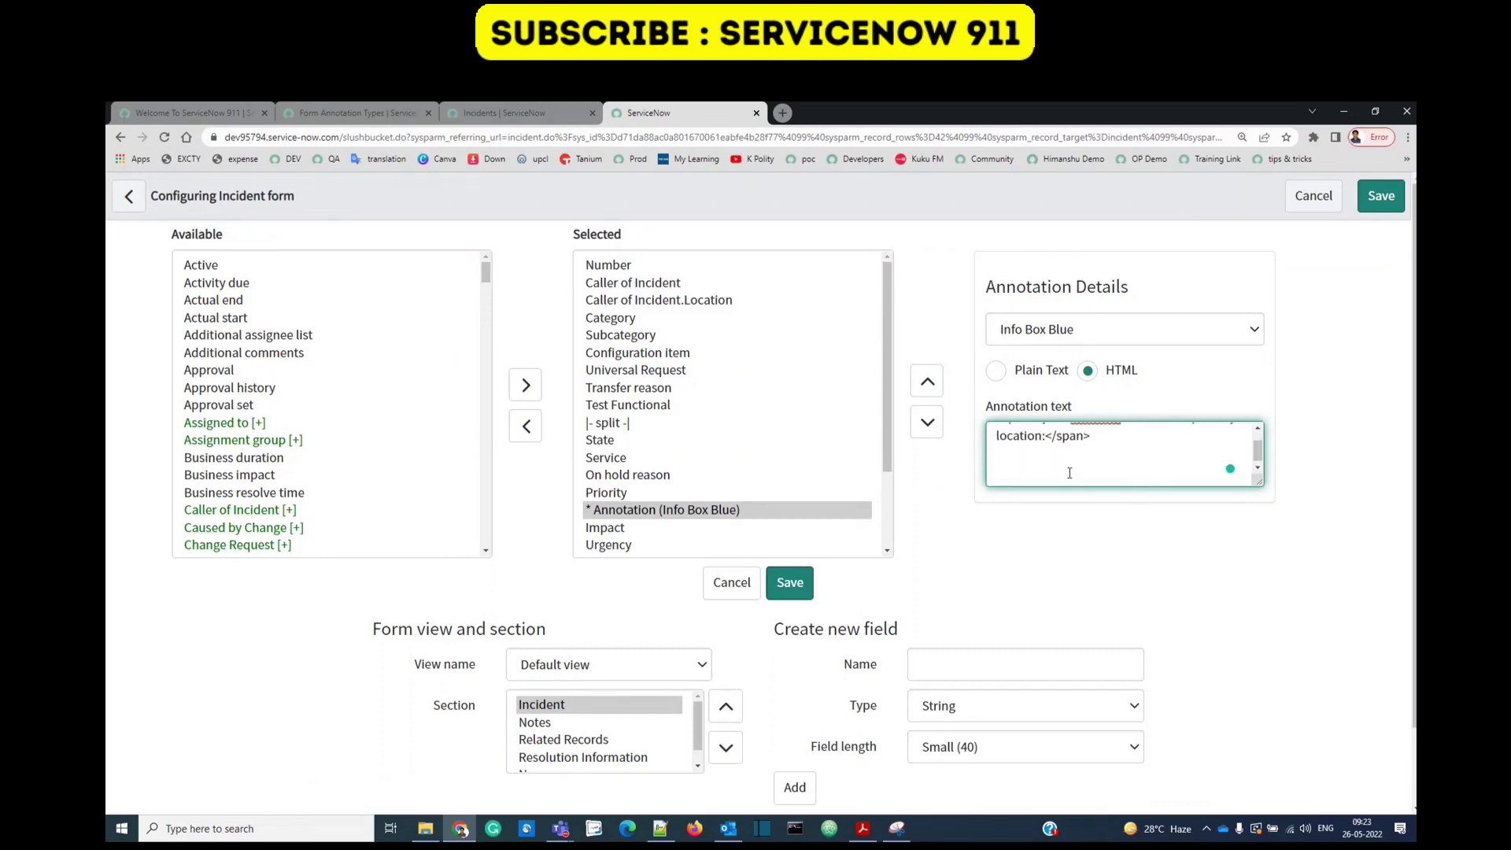
pyautogui.scroll(1, 1069, 473)
pyautogui.moveTo(1134, 438); pyautogui.dragTo(1126, 438)
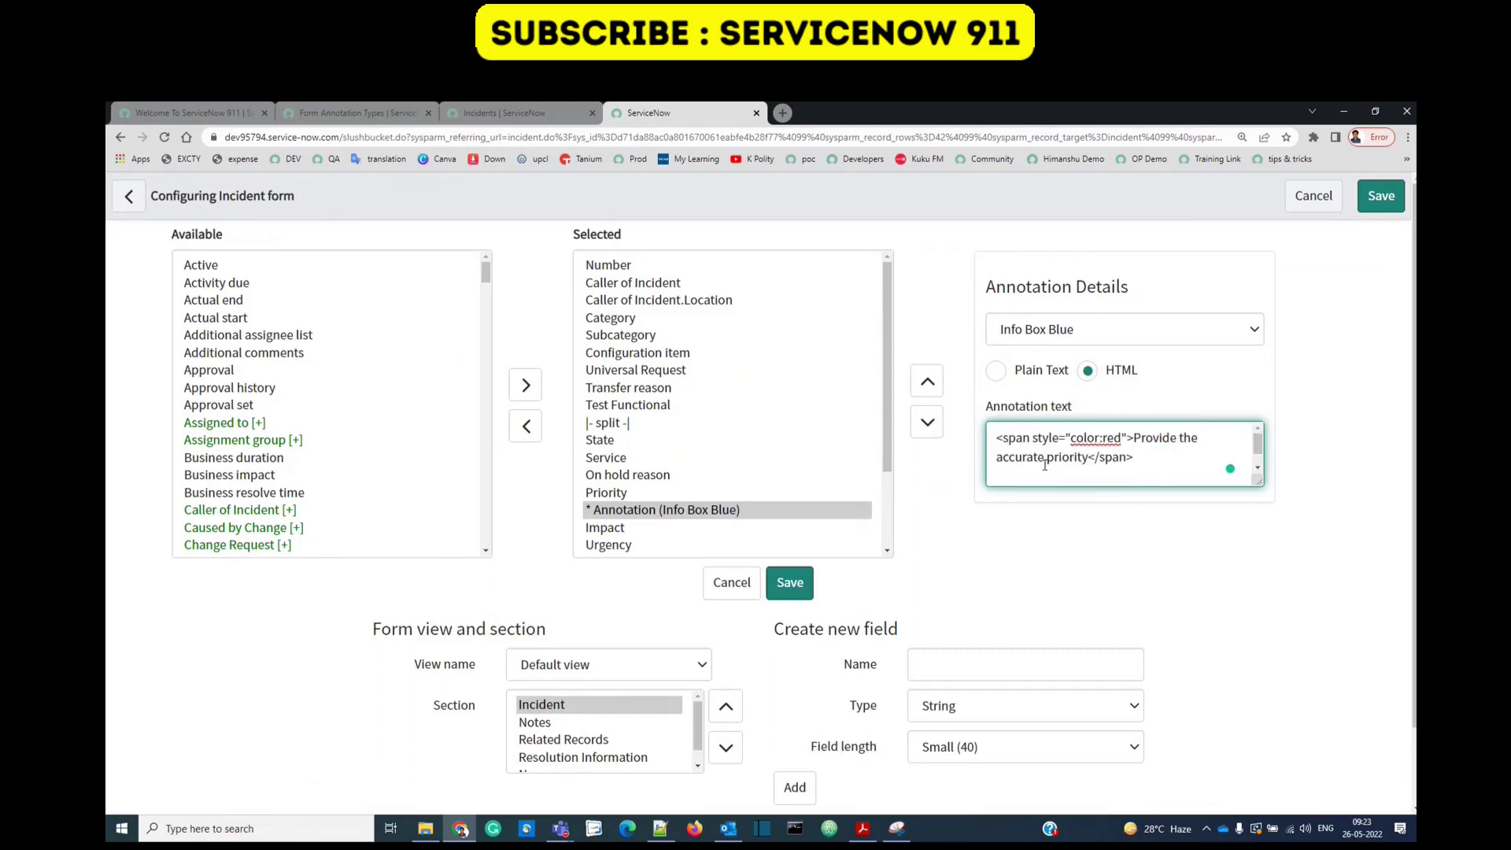
# Step: Save the layout and confirm the annotation text now appears in red below Priority
pyautogui.click(789, 582)
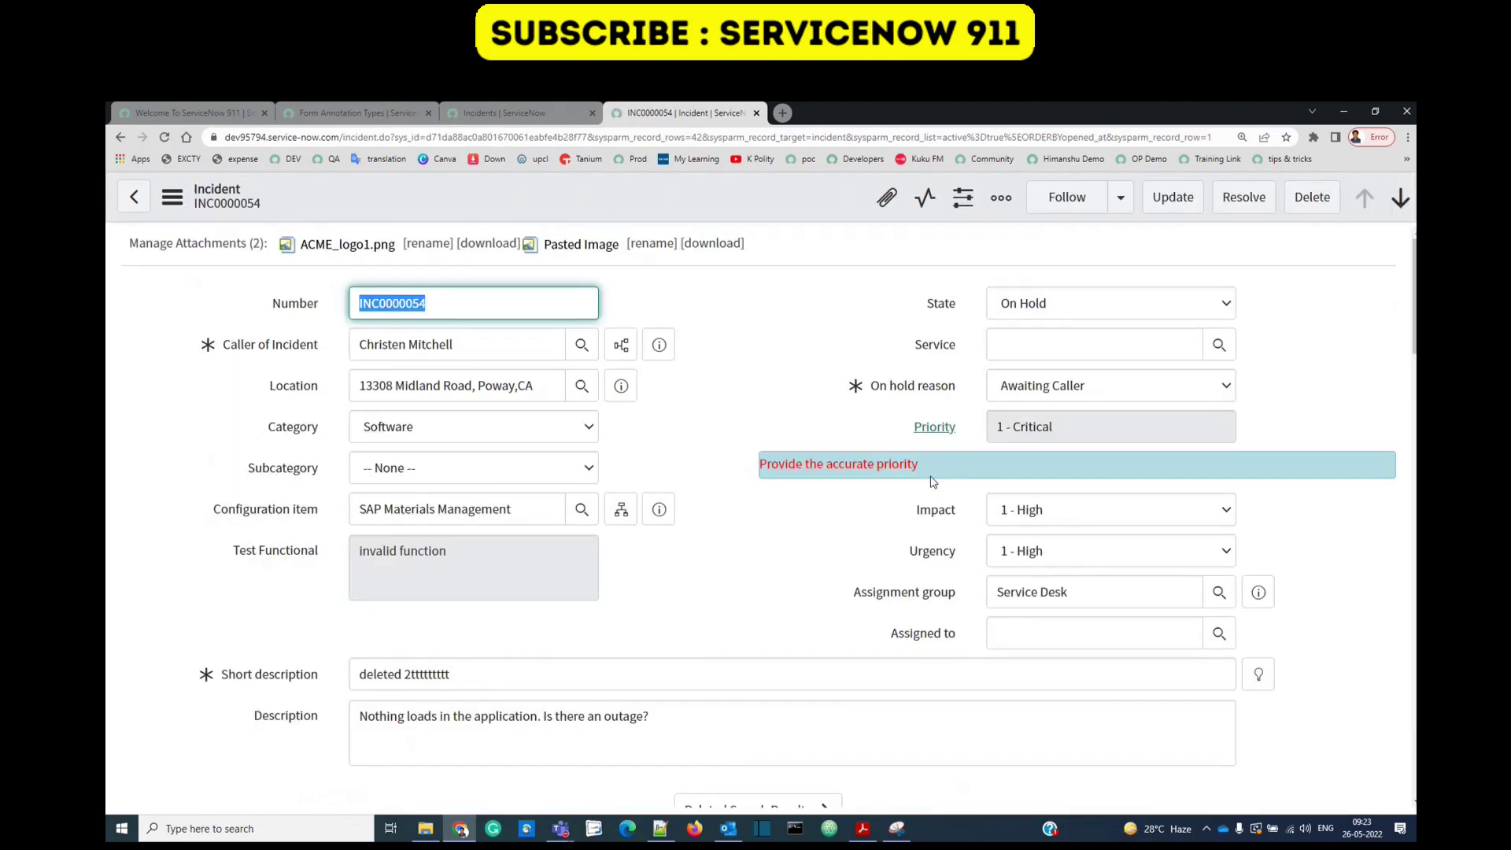
pyautogui.moveTo(932, 474); pyautogui.dragTo(767, 483)
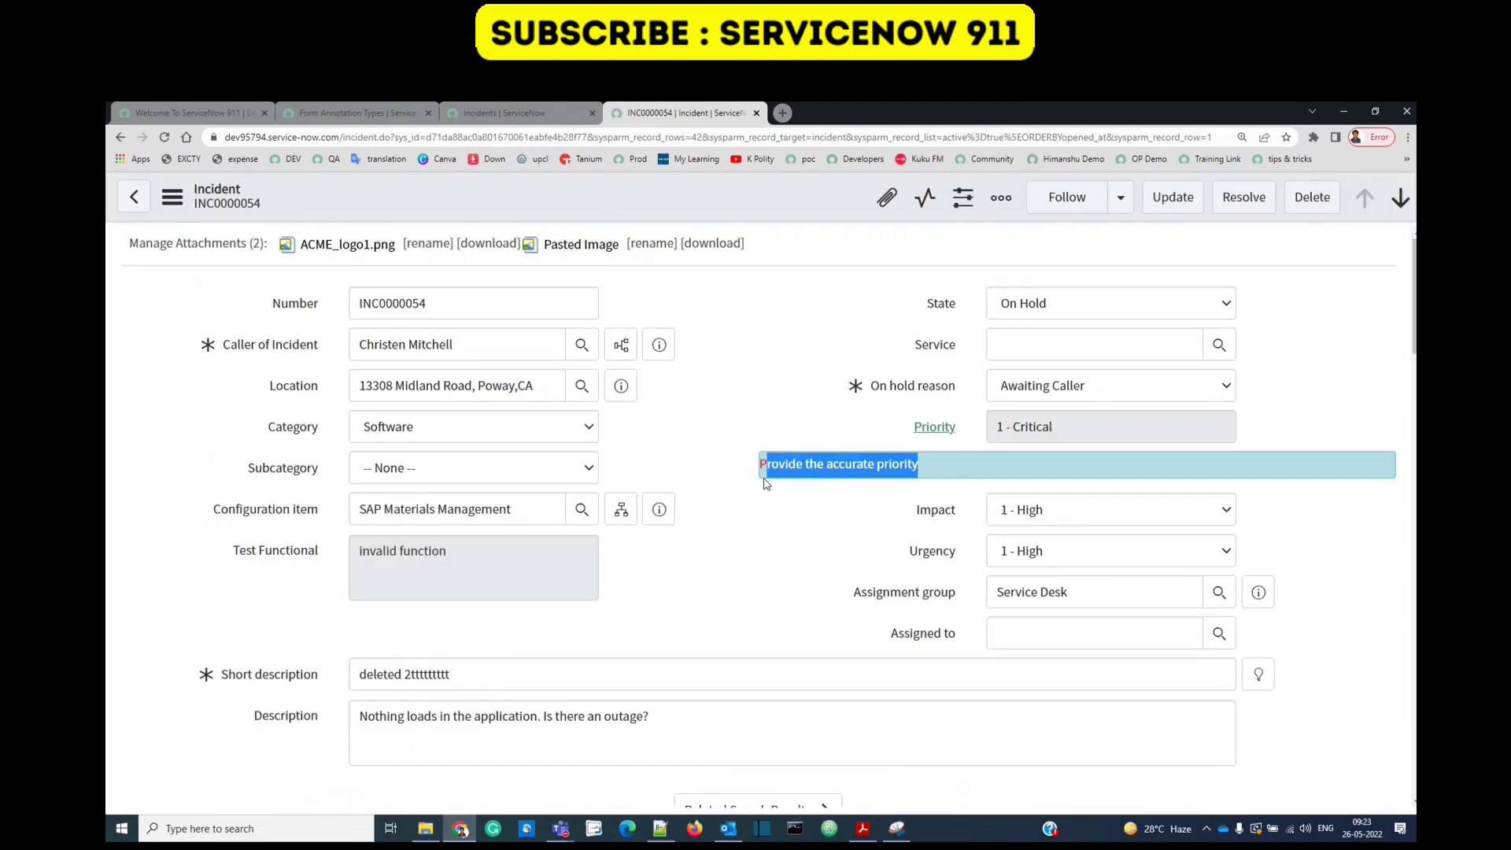
pyautogui.click(765, 483)
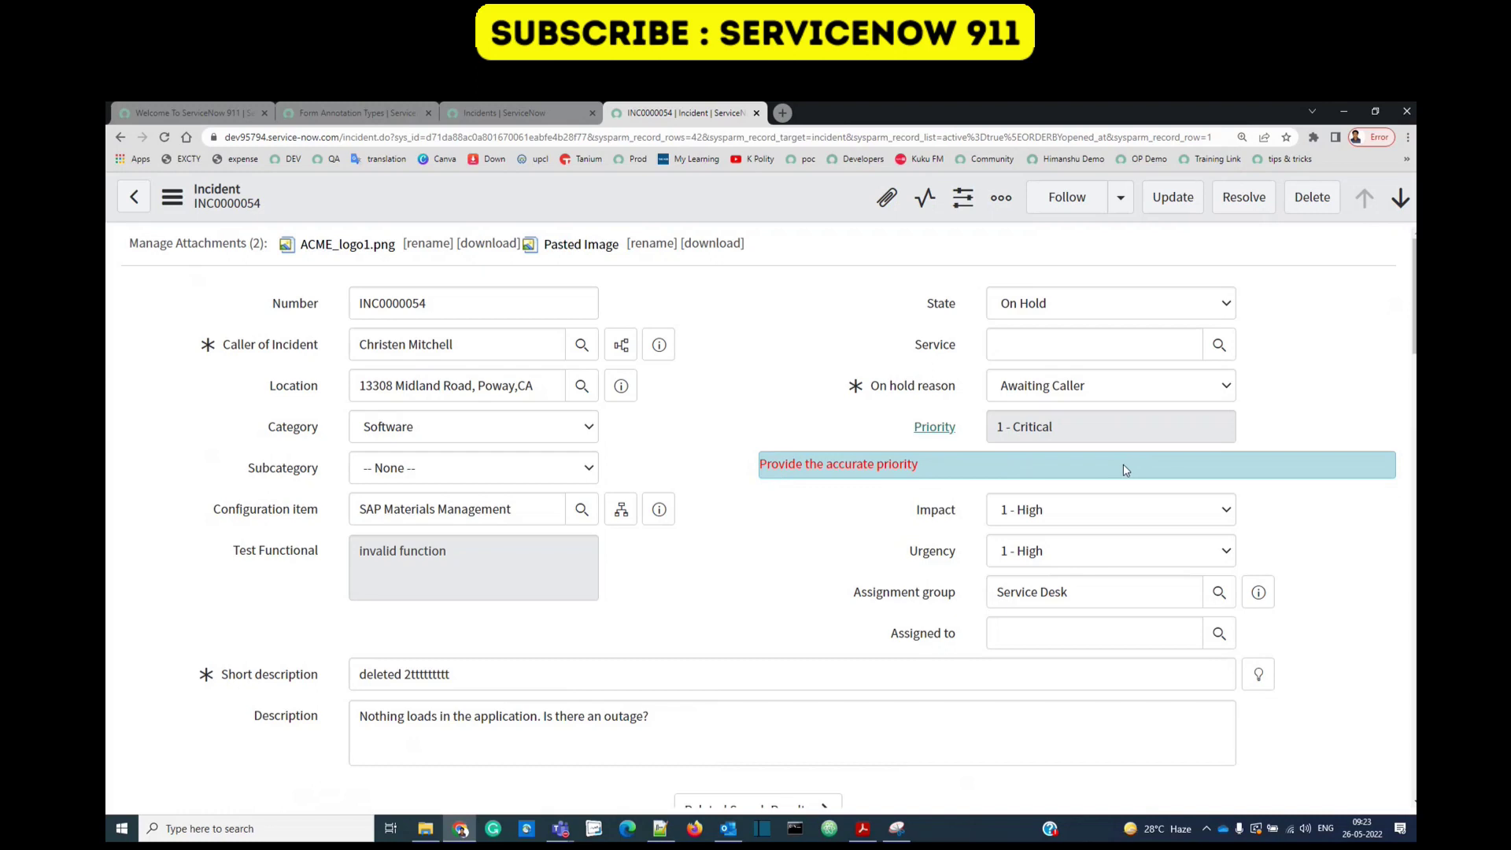
# Step: Reopen the Incident form layout, select the Annotation, and browse its type list, keeping Info Box Blue
pyautogui.rightClick(675, 194)
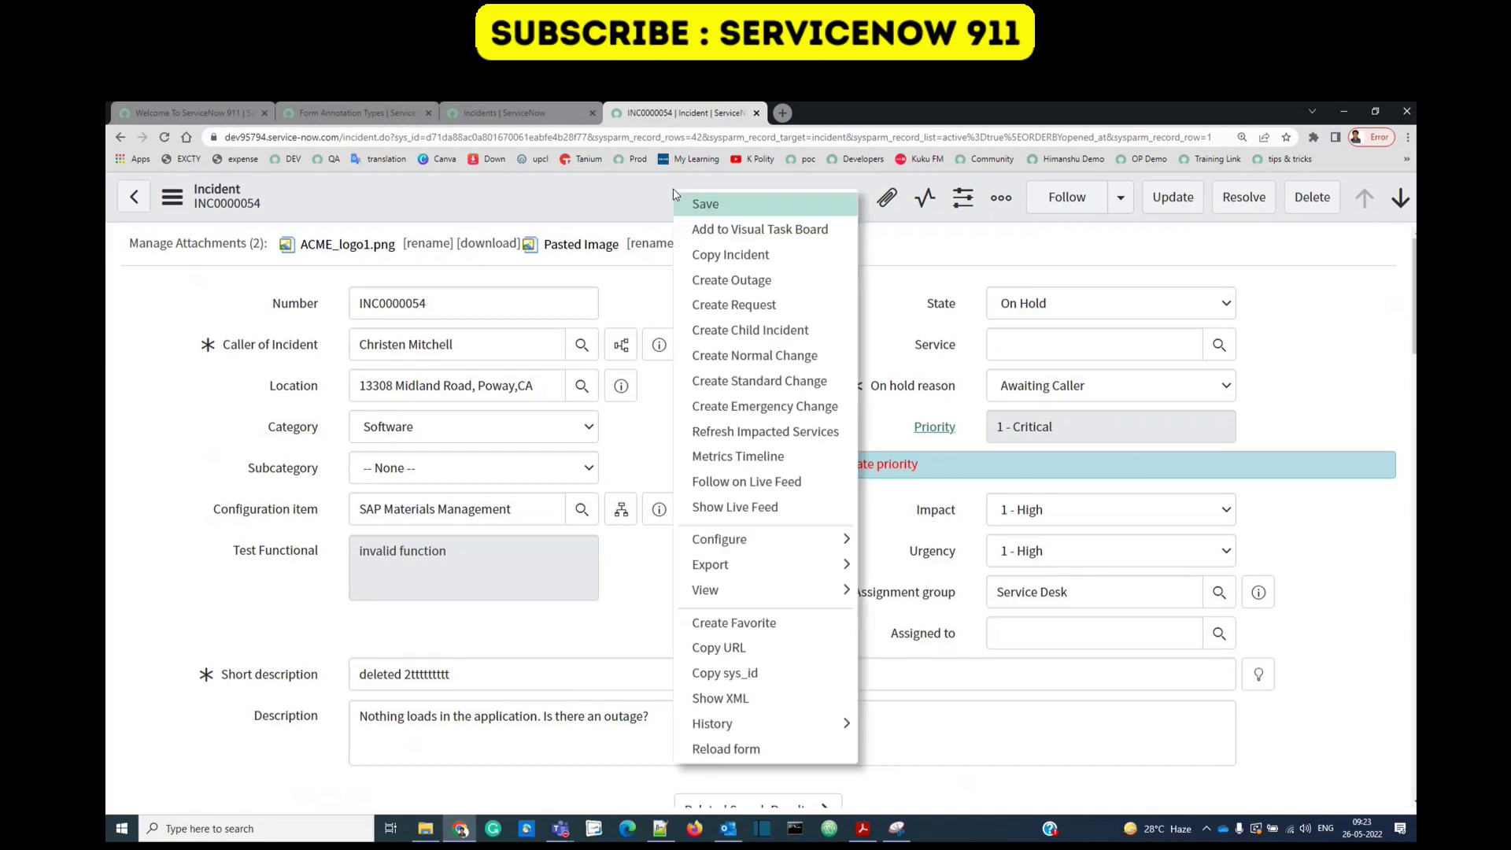
pyautogui.moveTo(845, 544)
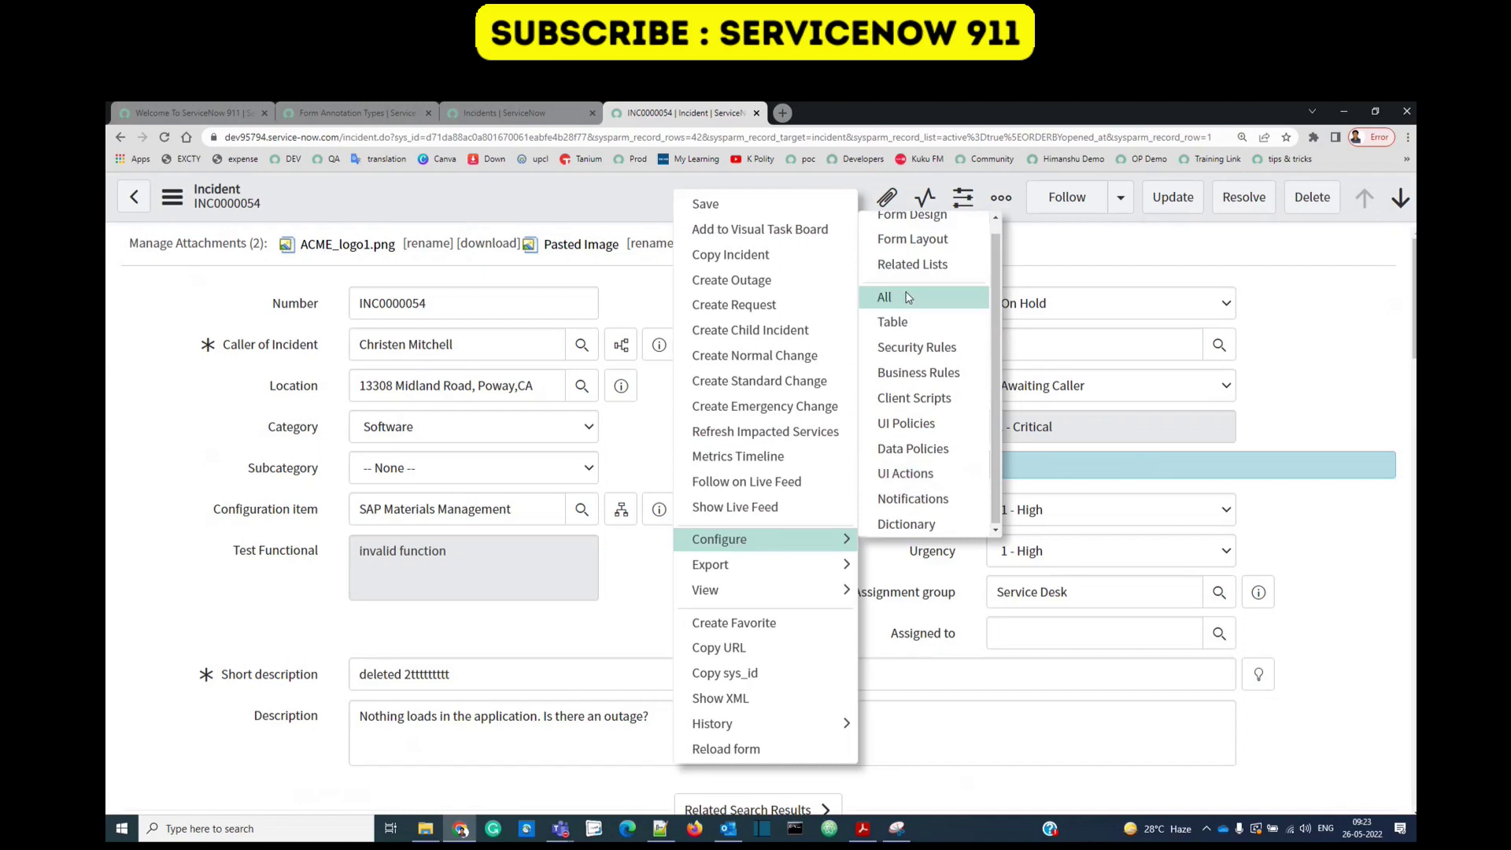
pyautogui.click(913, 250)
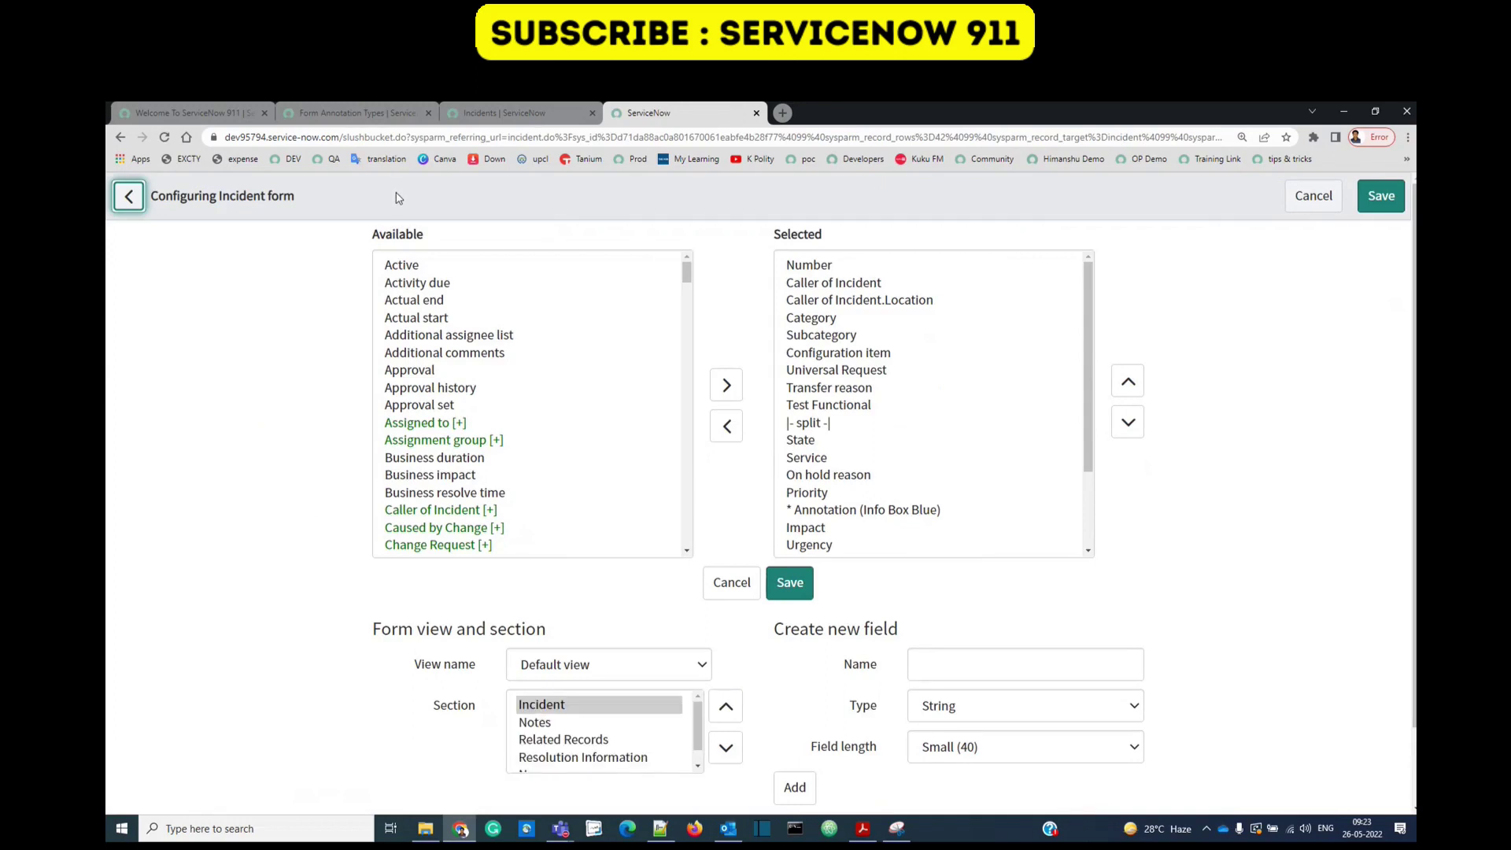
pyautogui.click(858, 517)
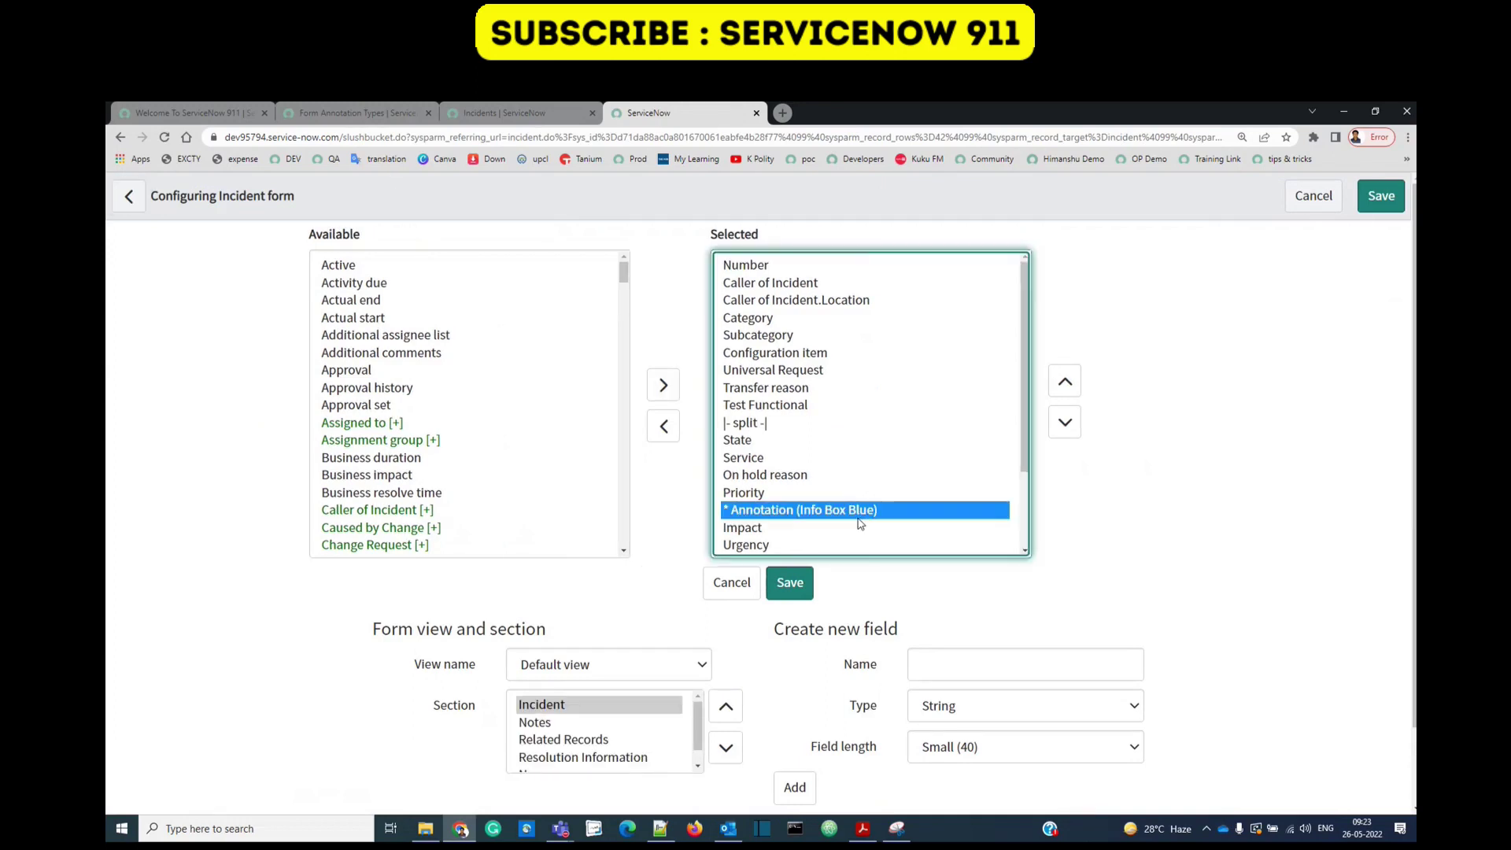
pyautogui.click(1145, 337)
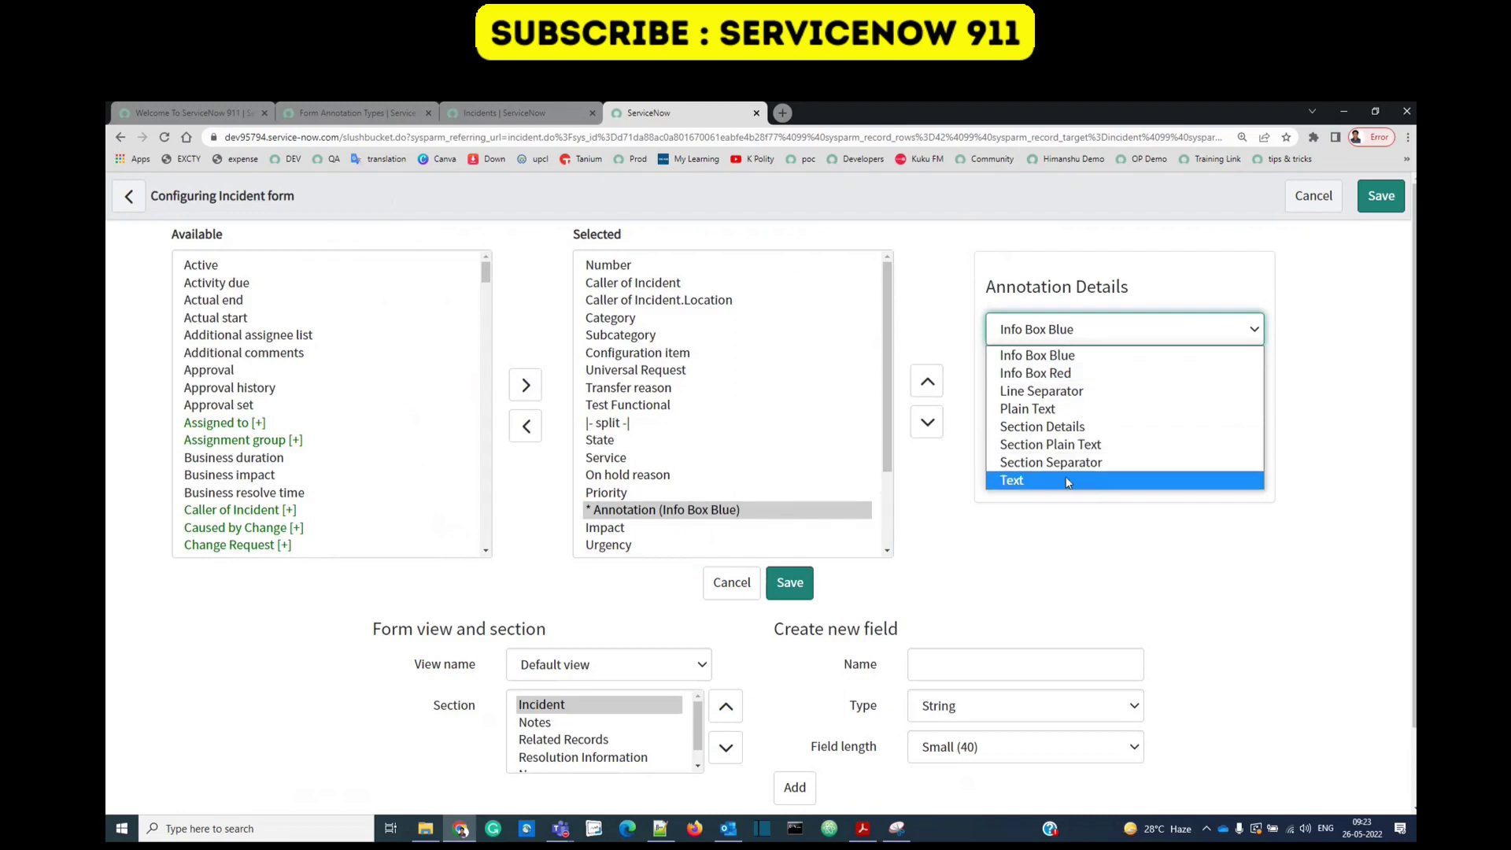
pyautogui.click(942, 523)
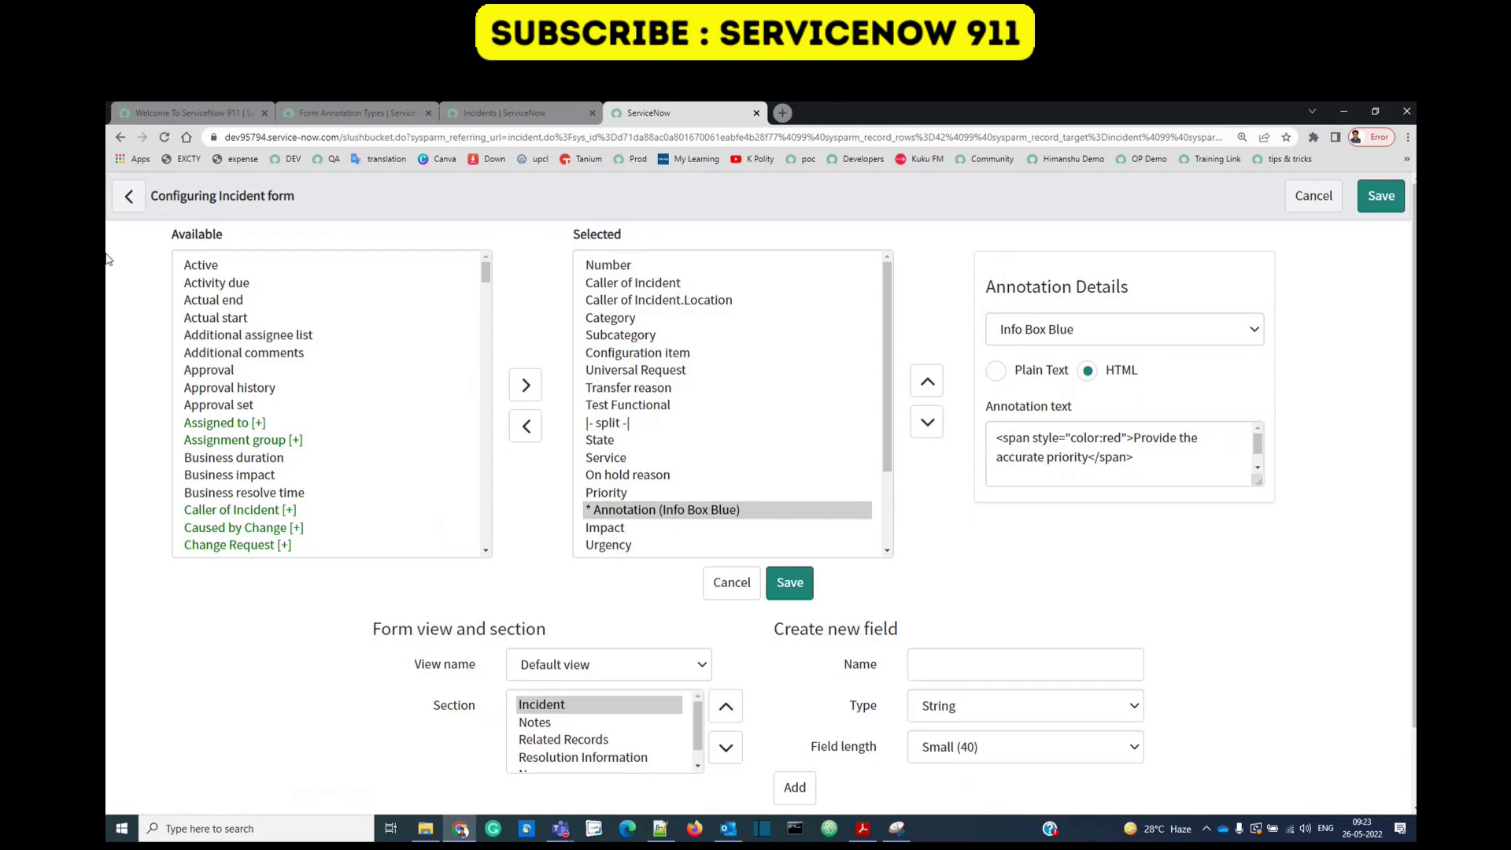
# Step: Filter the navigator for 'annotatio' and open System UI > Form Annotation Types in a new tab
pyautogui.click(210, 103)
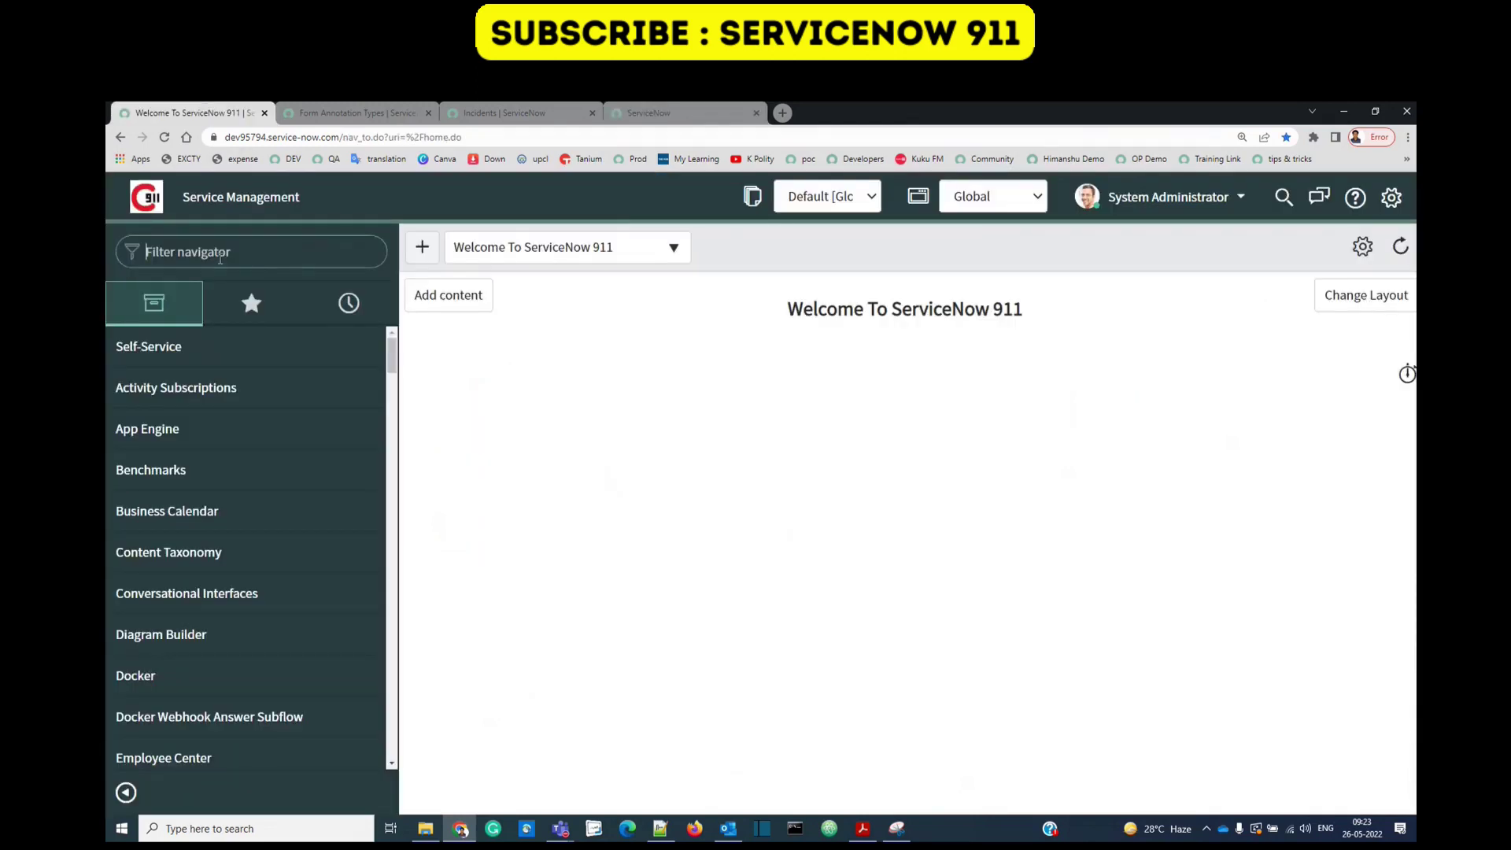
pyautogui.click(220, 252)
pyautogui.write('annotatio')
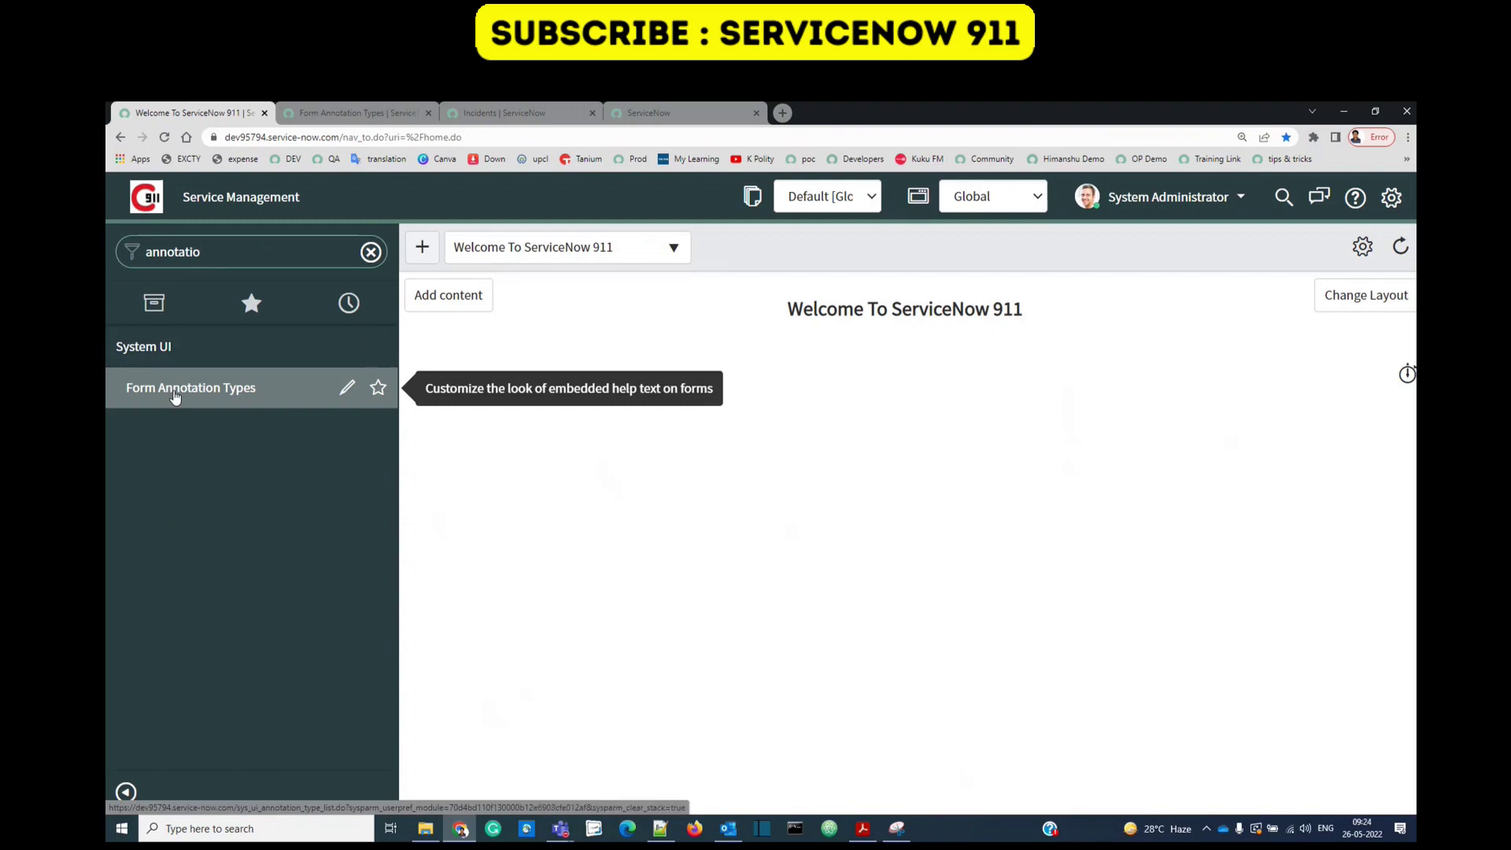
pyautogui.middleClick(174, 396)
# Step: Open the Line Separator type in its own tab and inspect its style 'border-top: 2px solid black;'
pyautogui.click(384, 110)
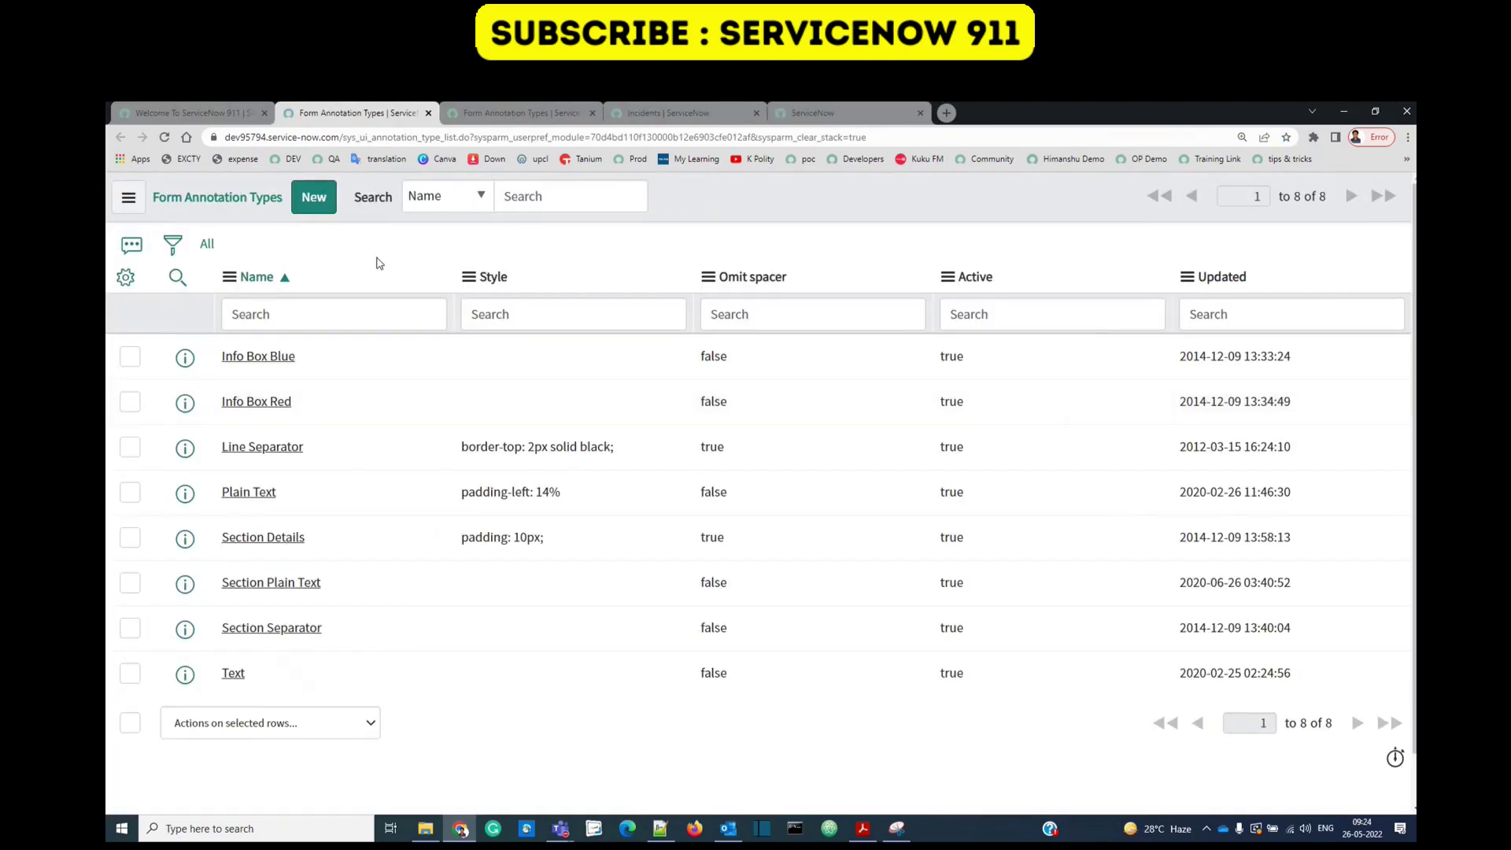
pyautogui.moveTo(1330, 203); pyautogui.dragTo(1295, 210)
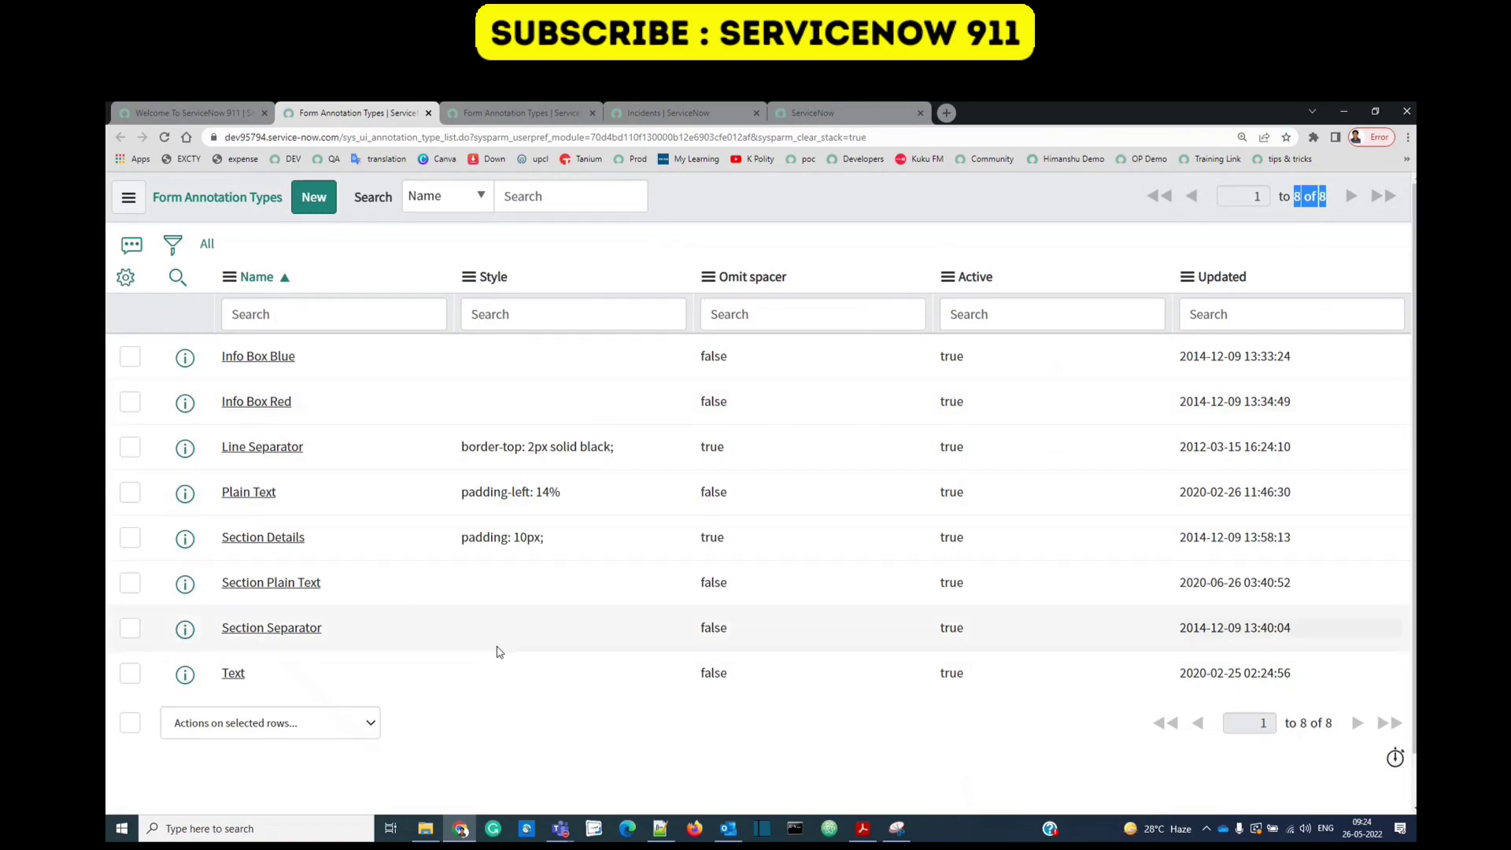
pyautogui.middleClick(185, 459)
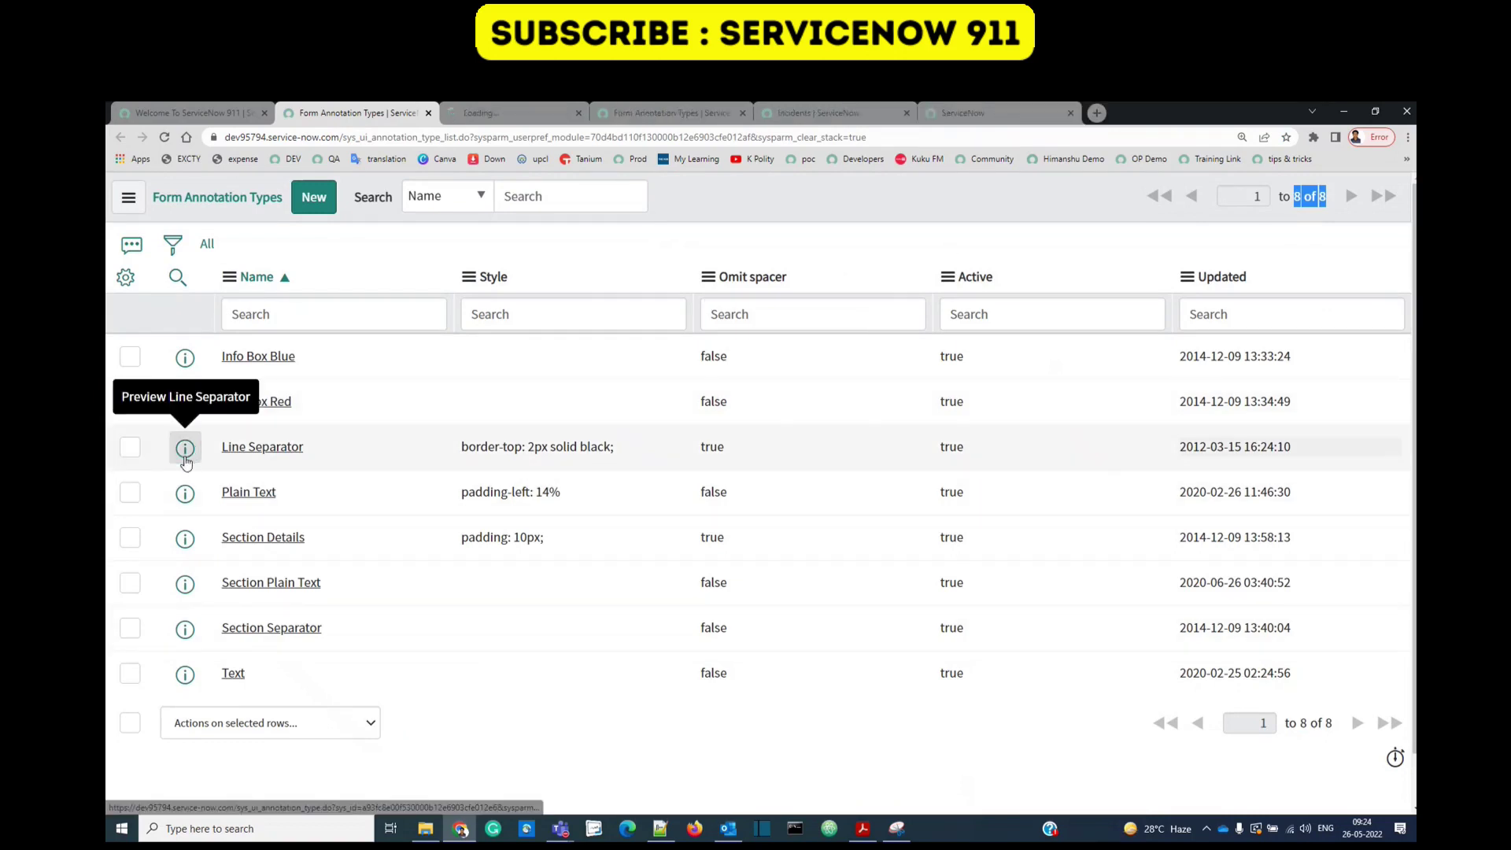
pyautogui.click(586, 115)
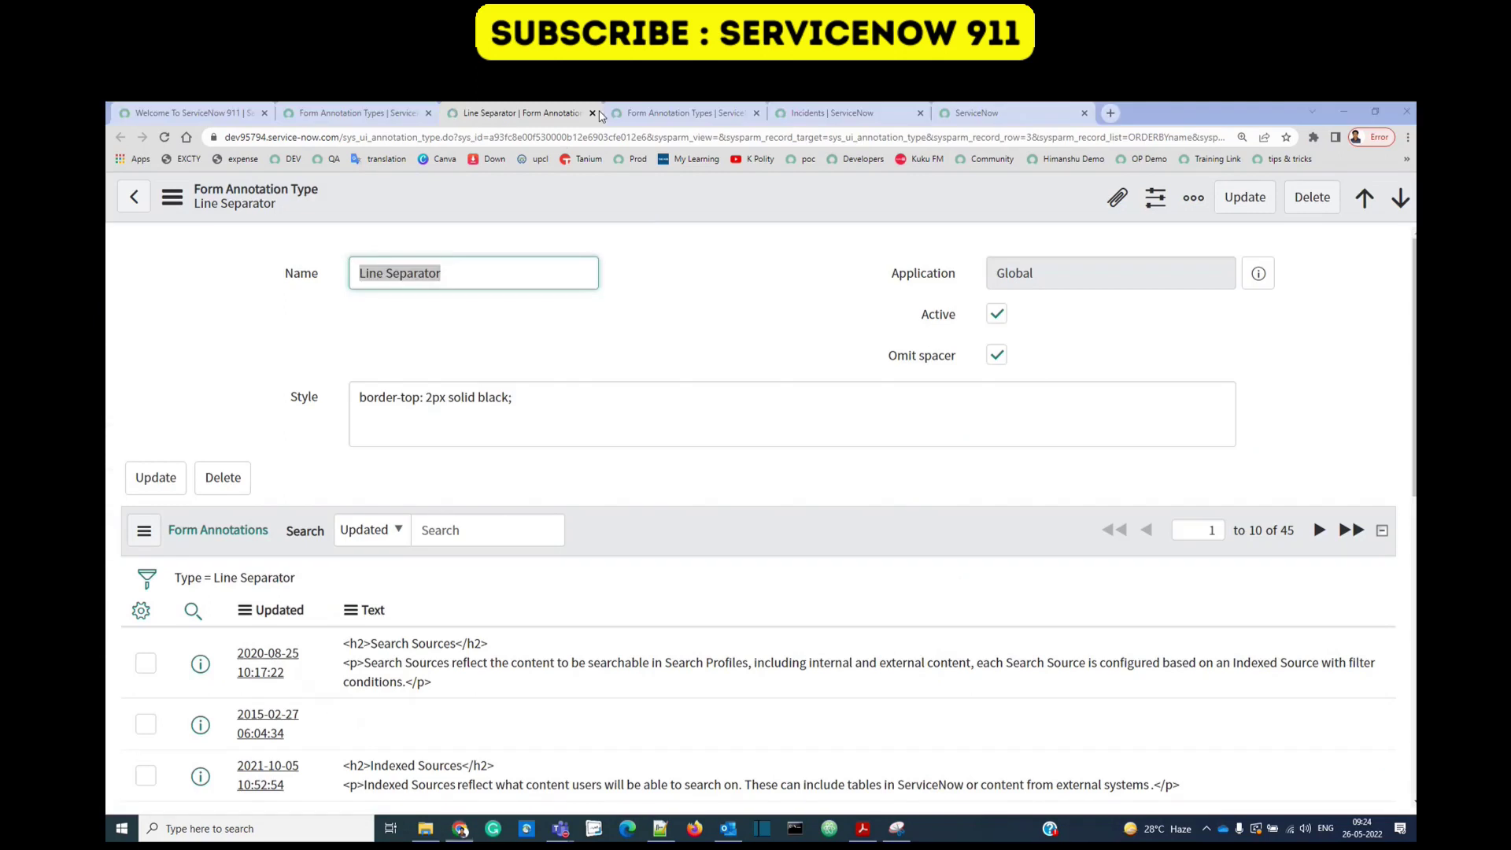
pyautogui.tripleClick(547, 396)
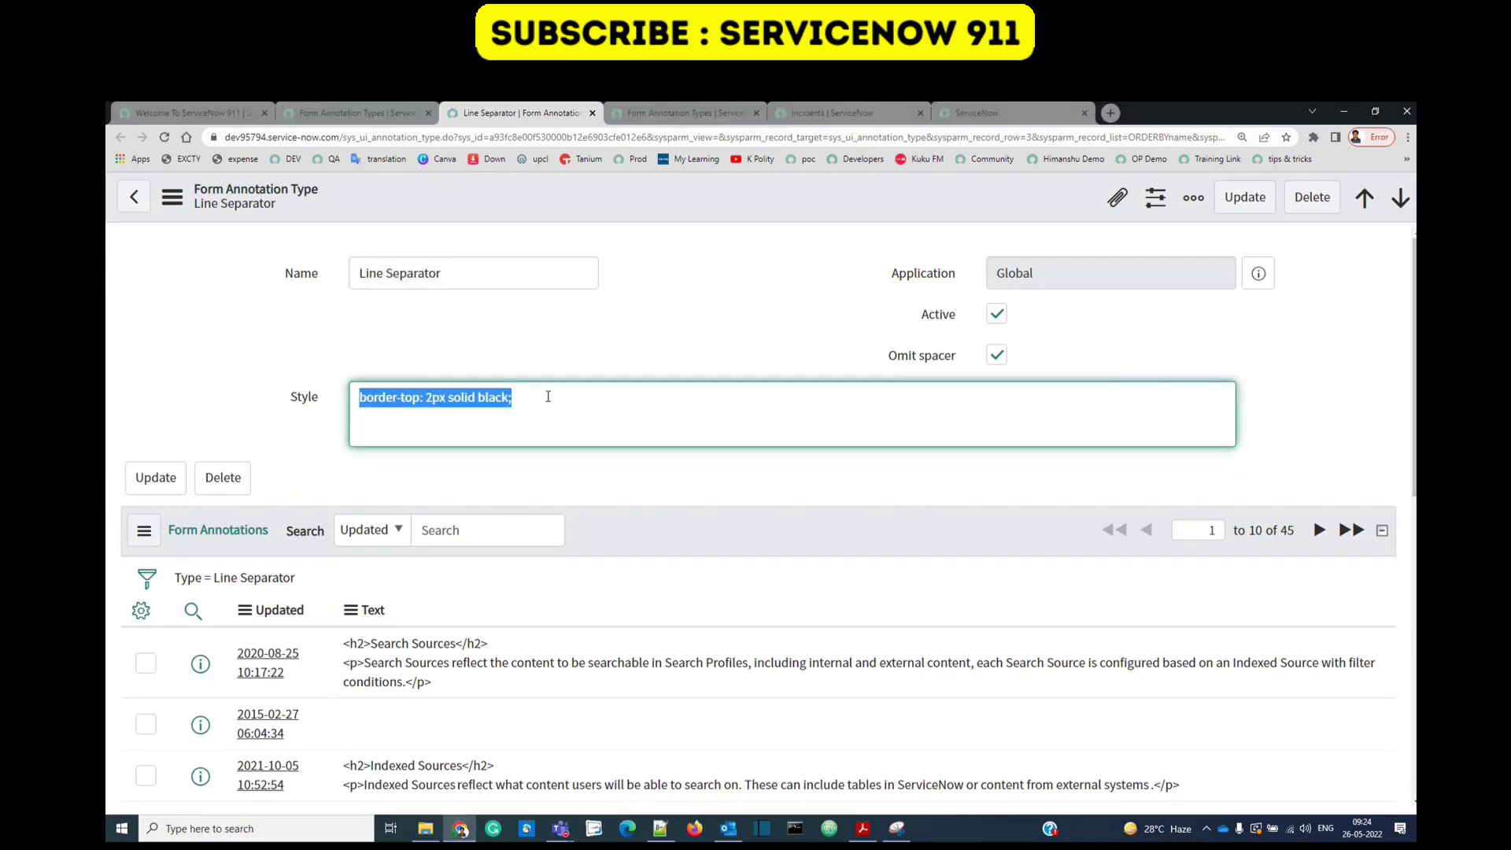
pyautogui.click(724, 313)
pyautogui.tripleClick(584, 398)
pyautogui.click(583, 398)
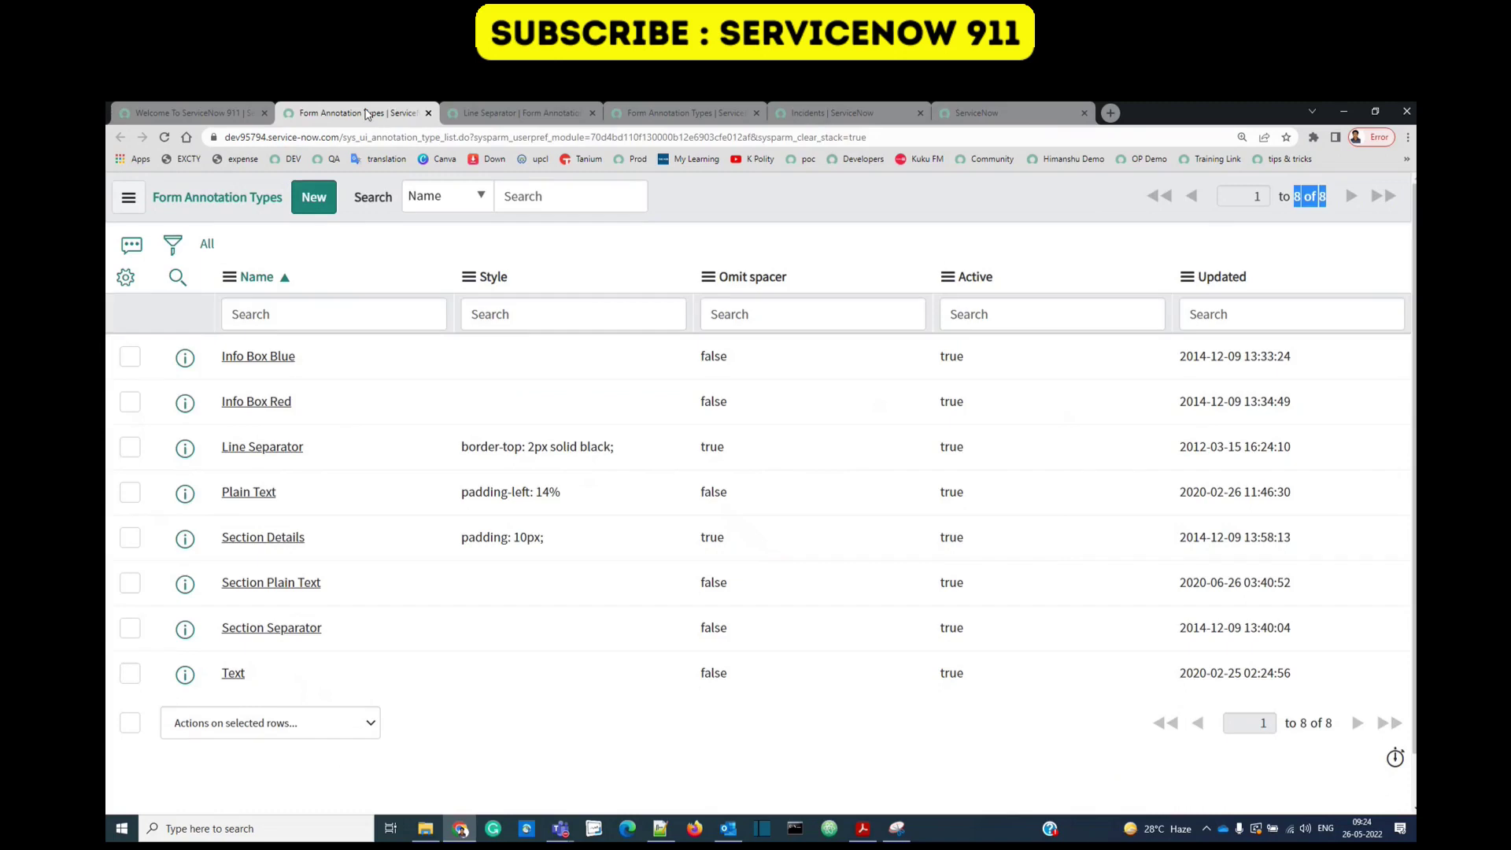
# Step: Create a new annotation type named 'op annotation type' with Omit spacer ticked
pyautogui.click(308, 207)
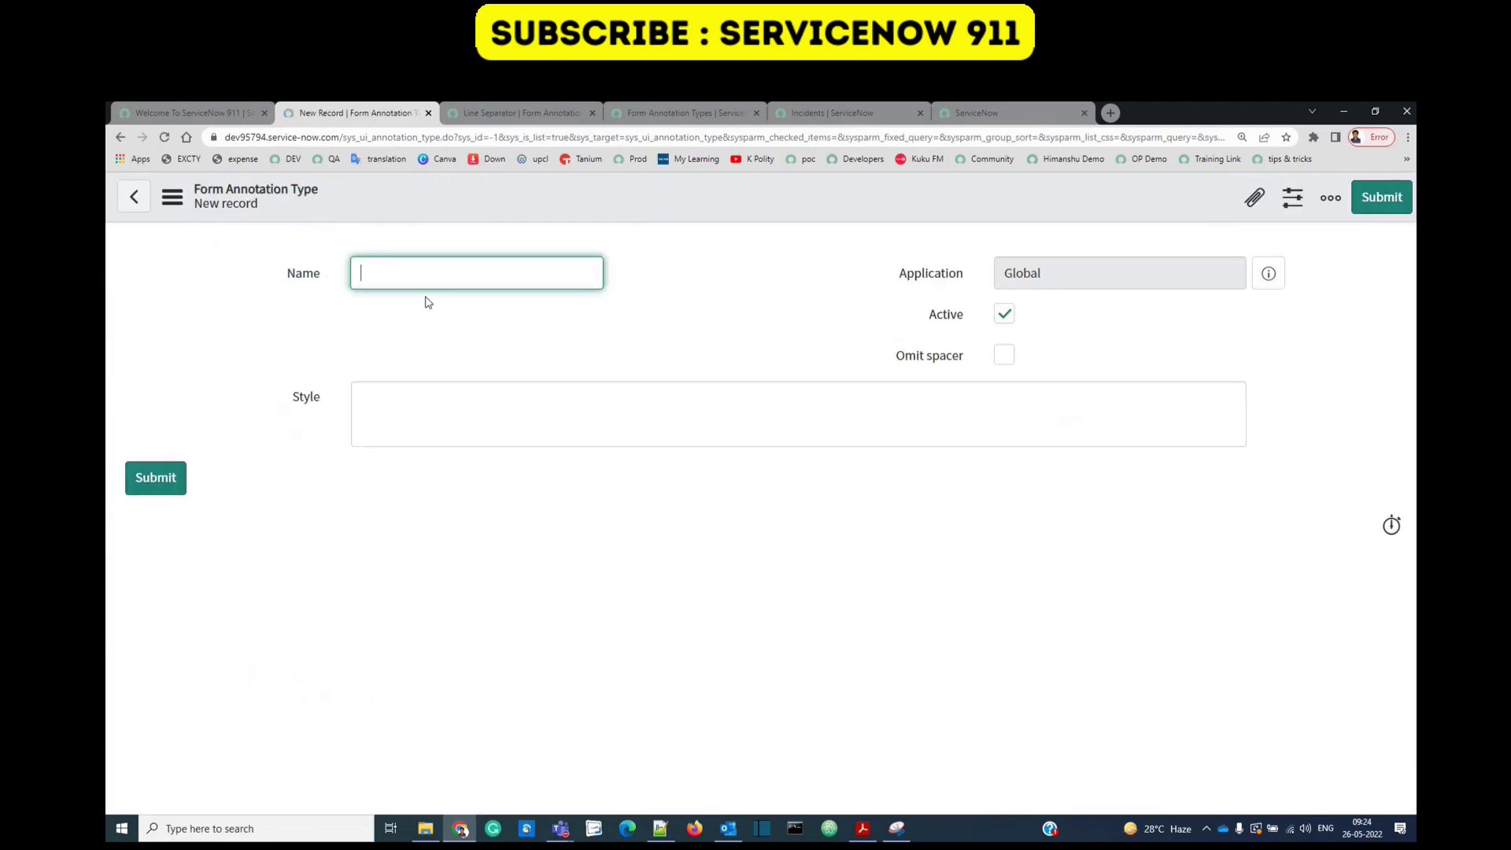
pyautogui.write('op annotation type')
pyautogui.click(1004, 355)
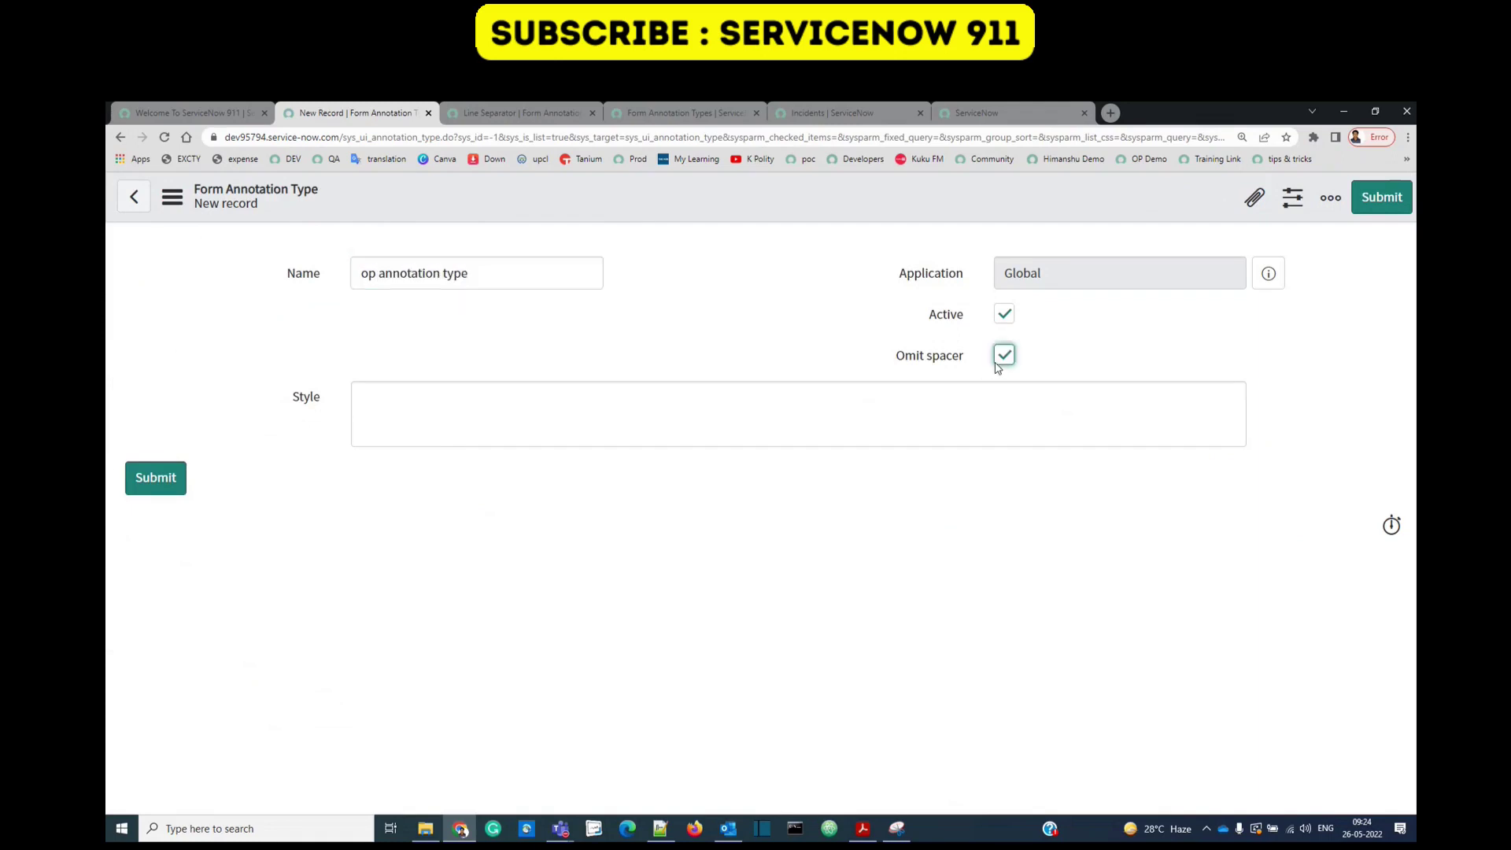
# Step: Give it Line Separator's style with a 20px solid black top border, and submit
pyautogui.click(518, 114)
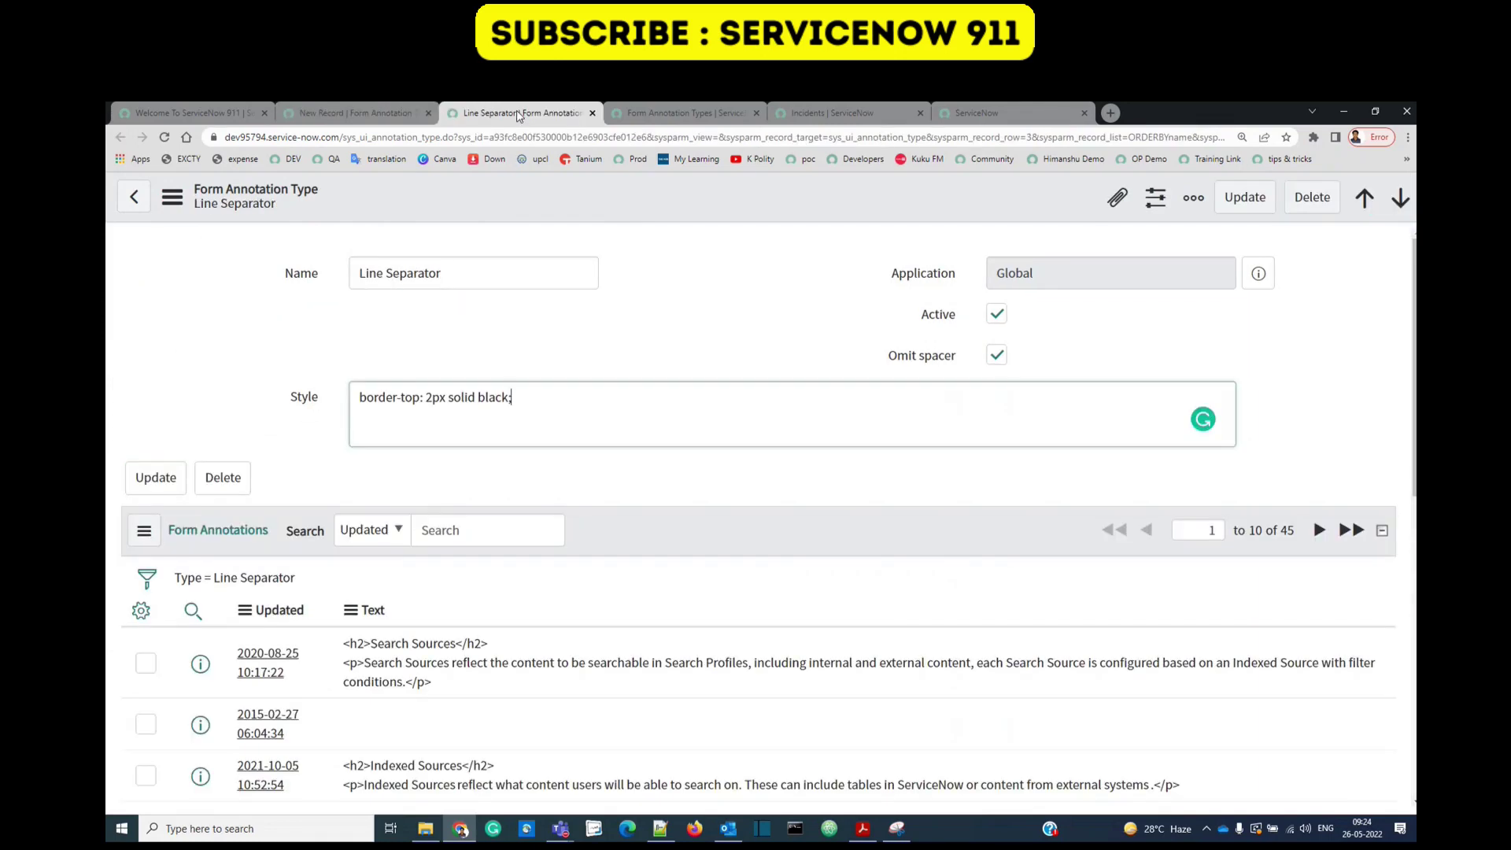
pyautogui.tripleClick(453, 398)
pyautogui.hotkey('ctrl', 'c')
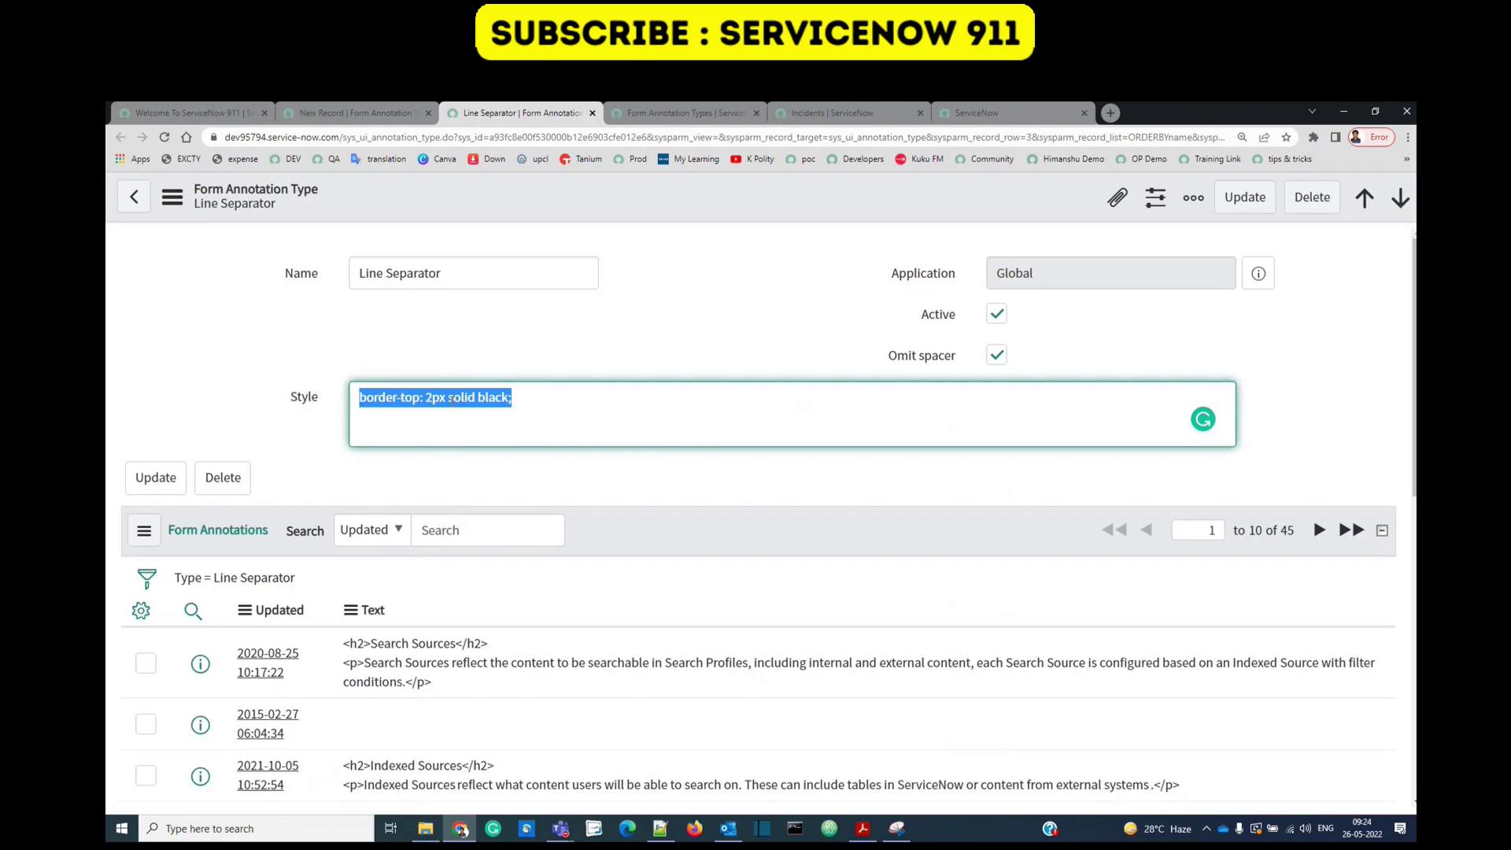
pyautogui.click(354, 112)
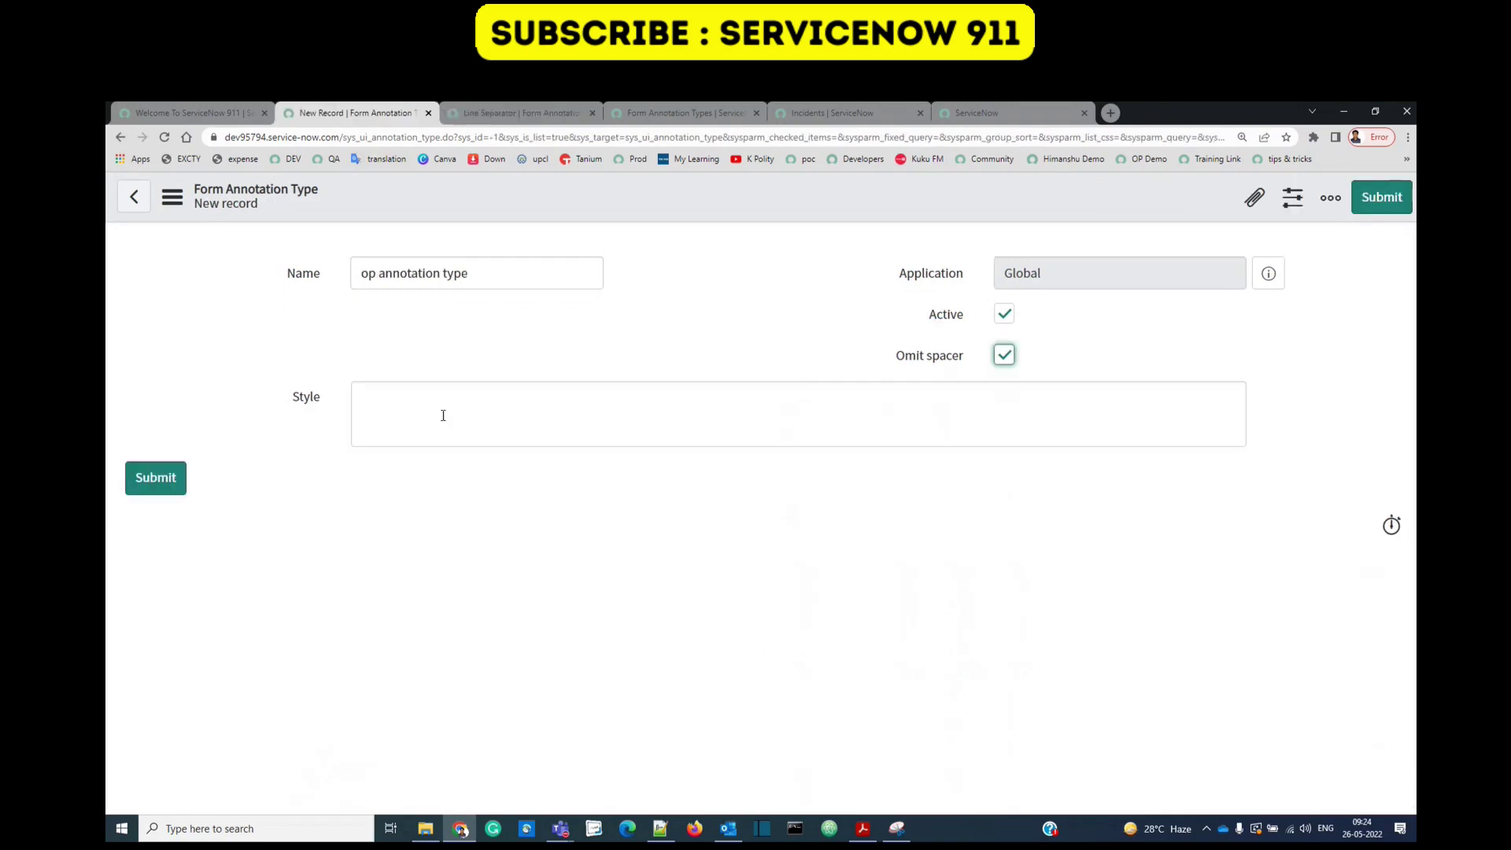
pyautogui.click(443, 417)
pyautogui.hotkey('ctrl', 'v')
pyautogui.click(433, 399)
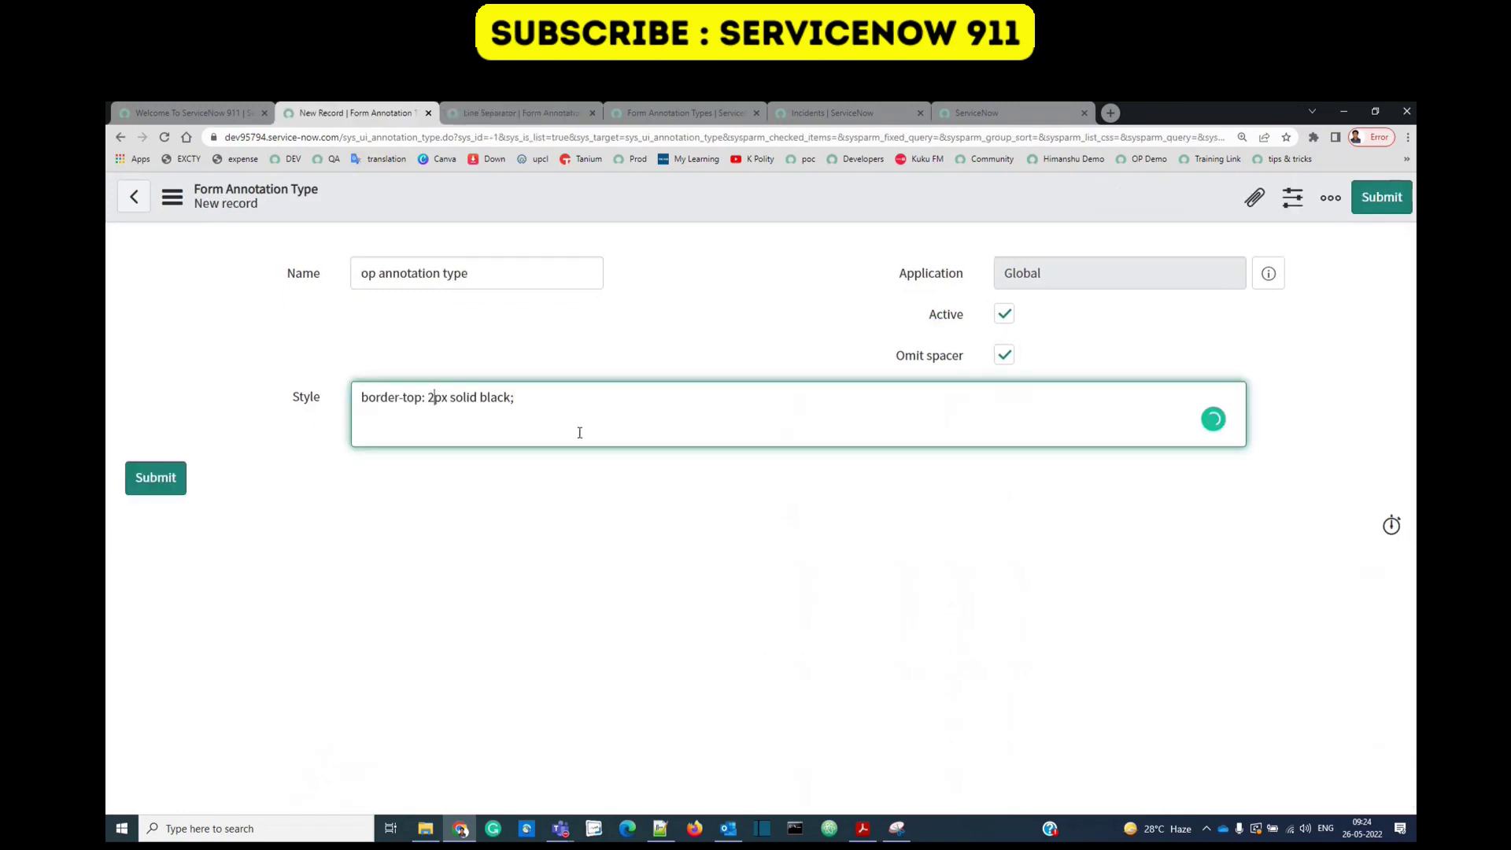
pyautogui.press('BackSpace')
pyautogui.write('20')
pyautogui.hotkey('ctrl', 's')
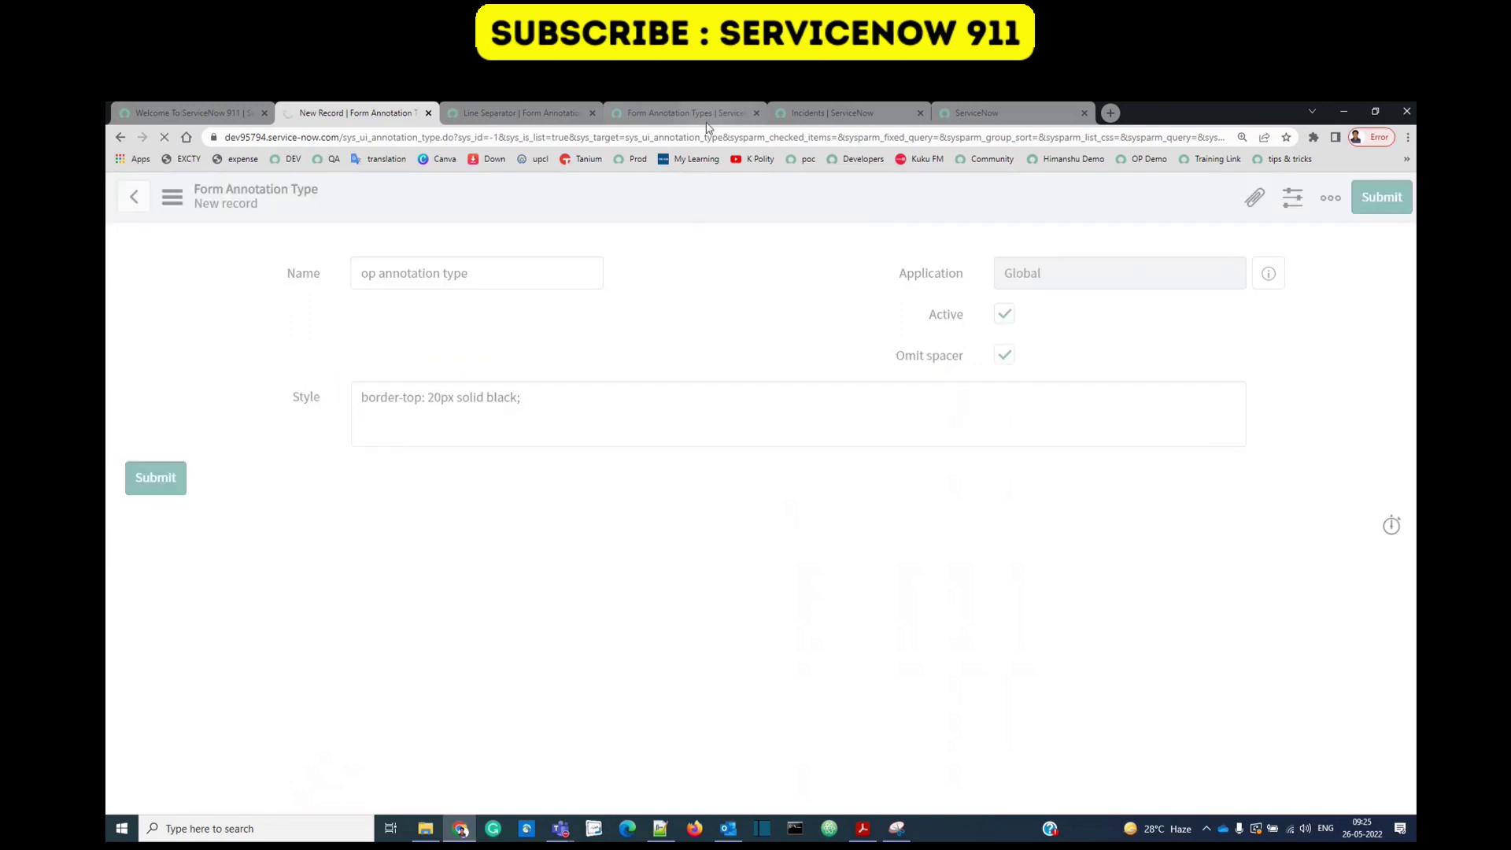
# Step: Change the Priority annotation's type to op annotation type
pyautogui.click(988, 113)
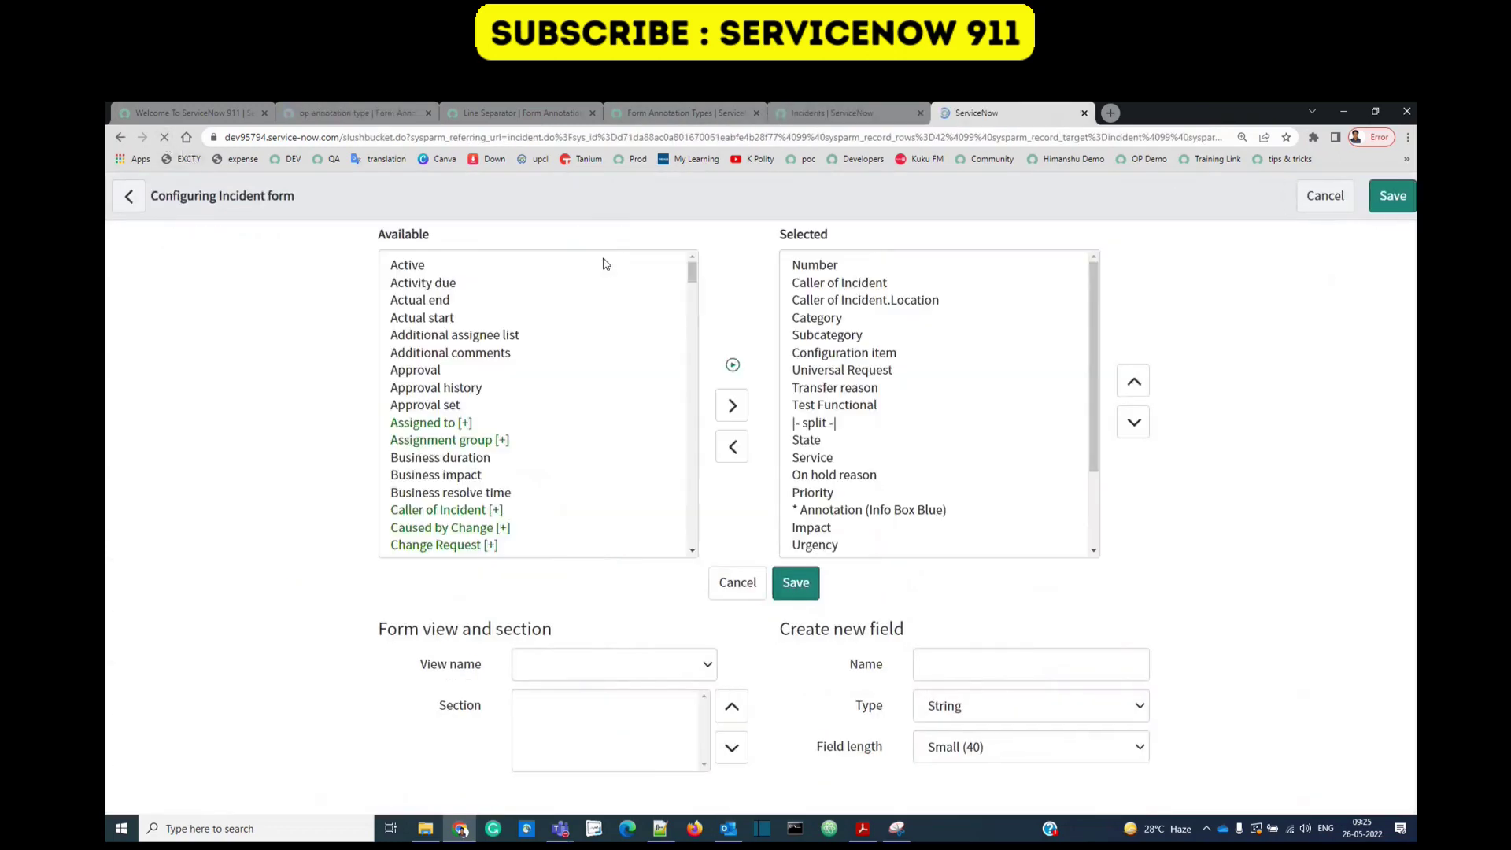
pyautogui.click(1112, 330)
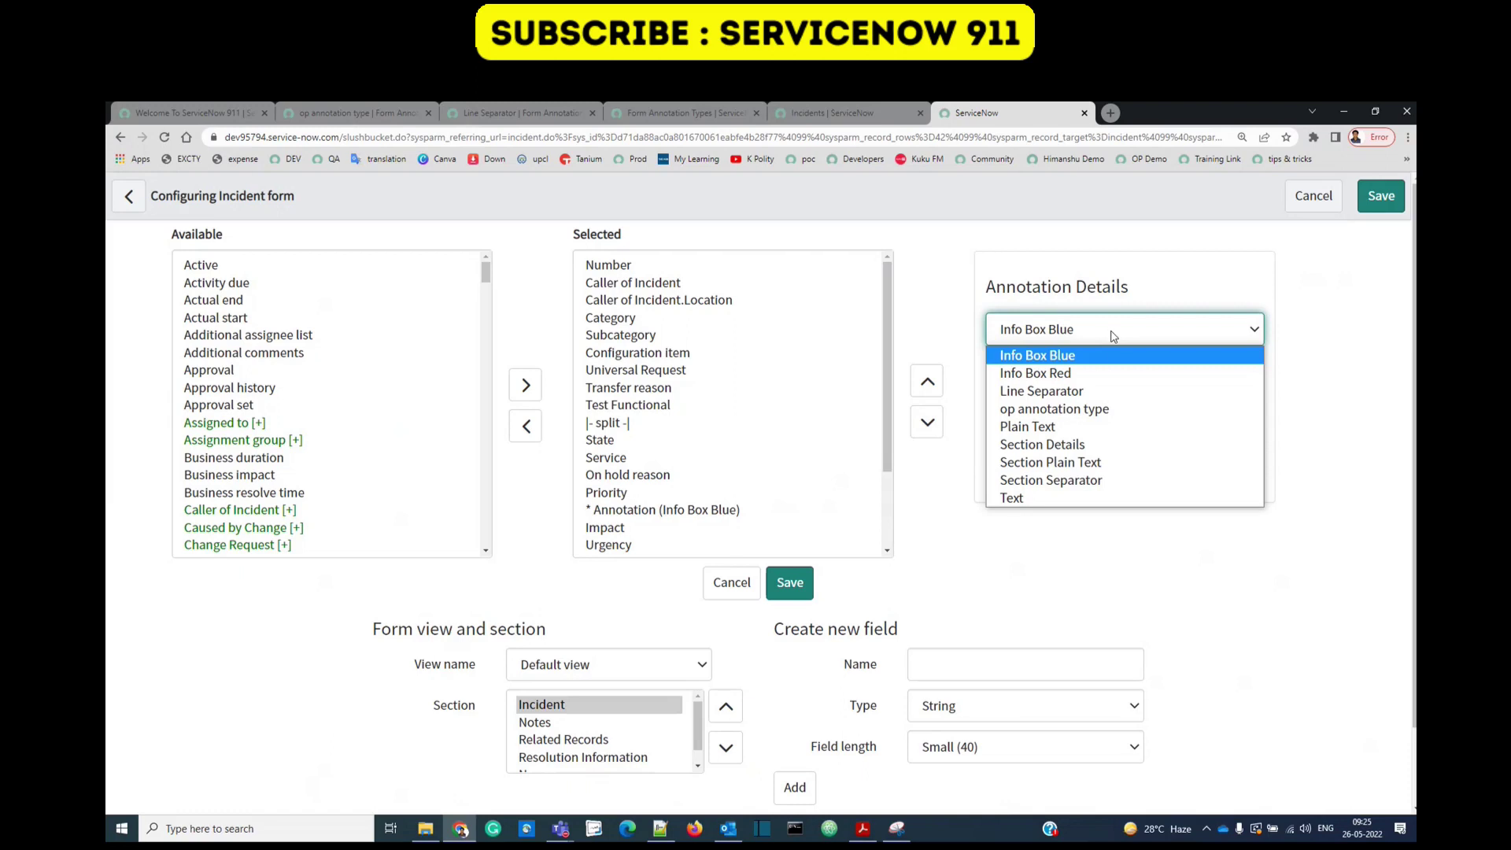
pyautogui.click(1100, 409)
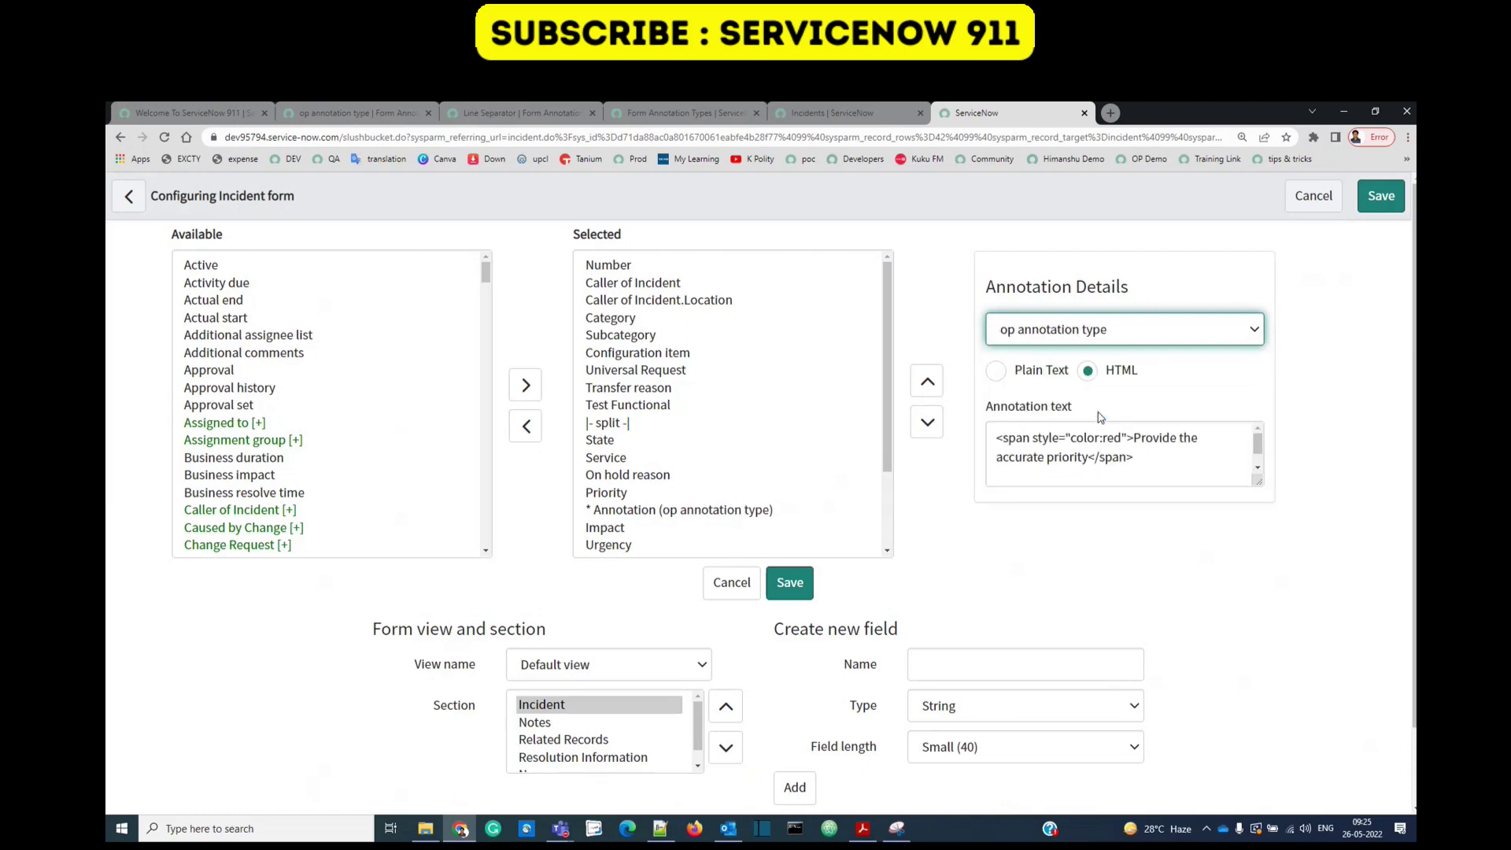
# Step: Make the annotation plain text without the stray </span>, and save the Incident form layout
pyautogui.click(1020, 464)
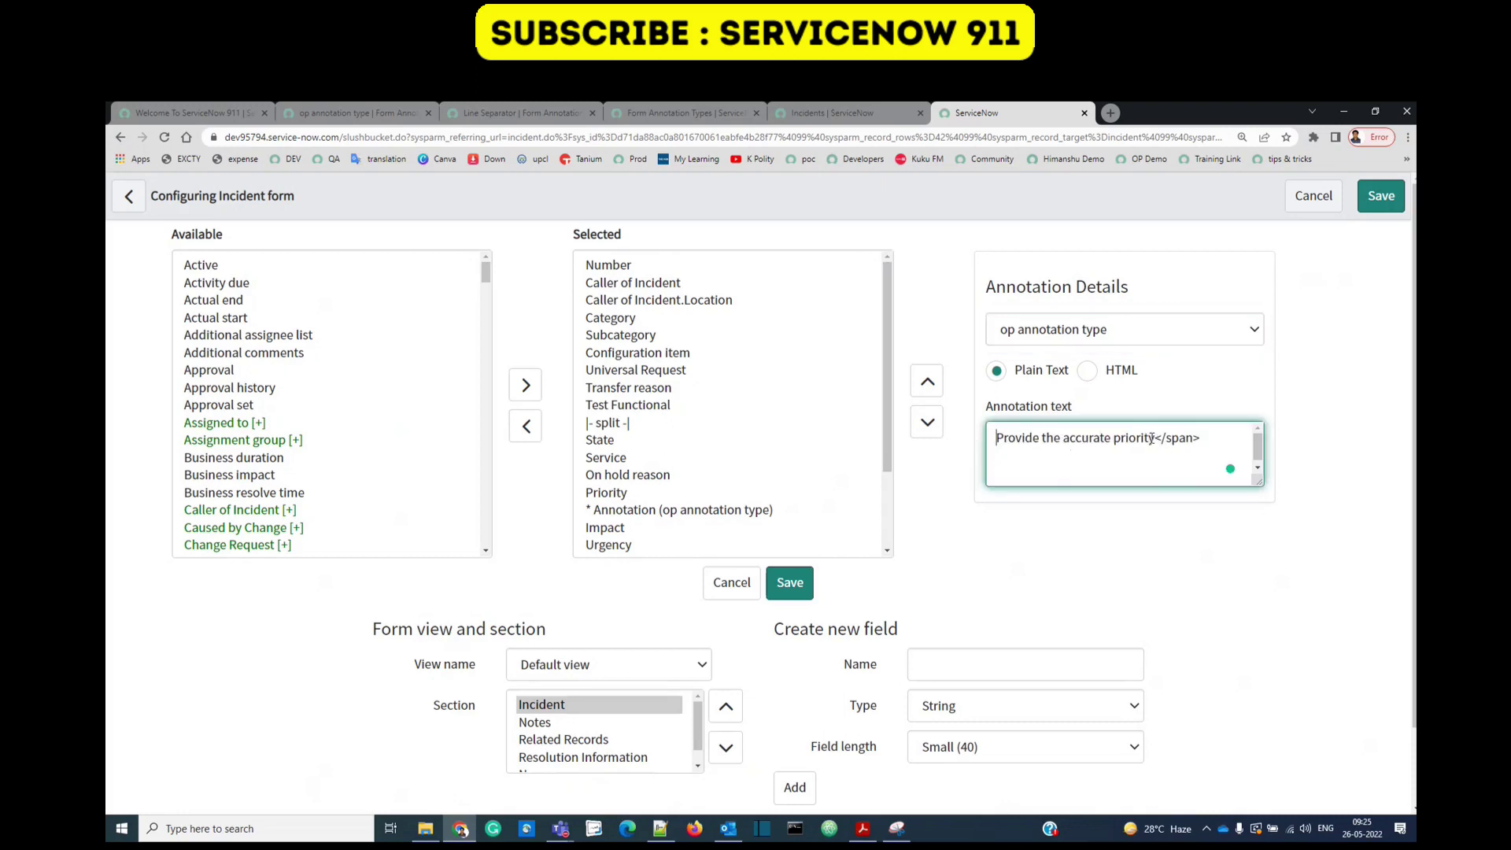
pyautogui.moveTo(1153, 437); pyautogui.dragTo(1204, 439)
pyautogui.press('BackSpace')
pyautogui.click(789, 582)
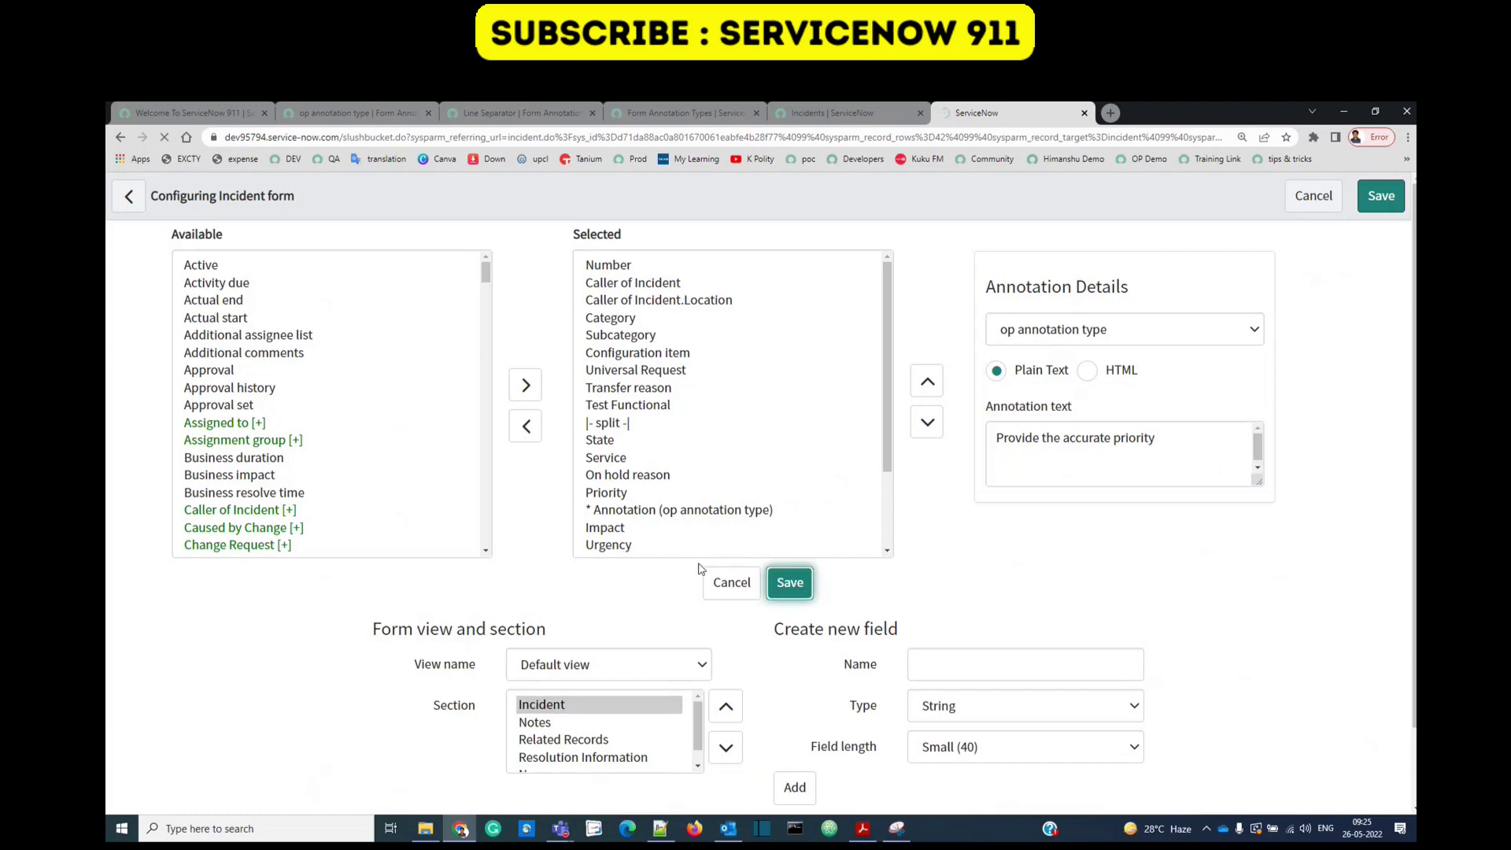
# Step: Compare INC0000054's bordered priority note with op annotation type's style, then open the incident header menu
pyautogui.tripleClick(777, 482)
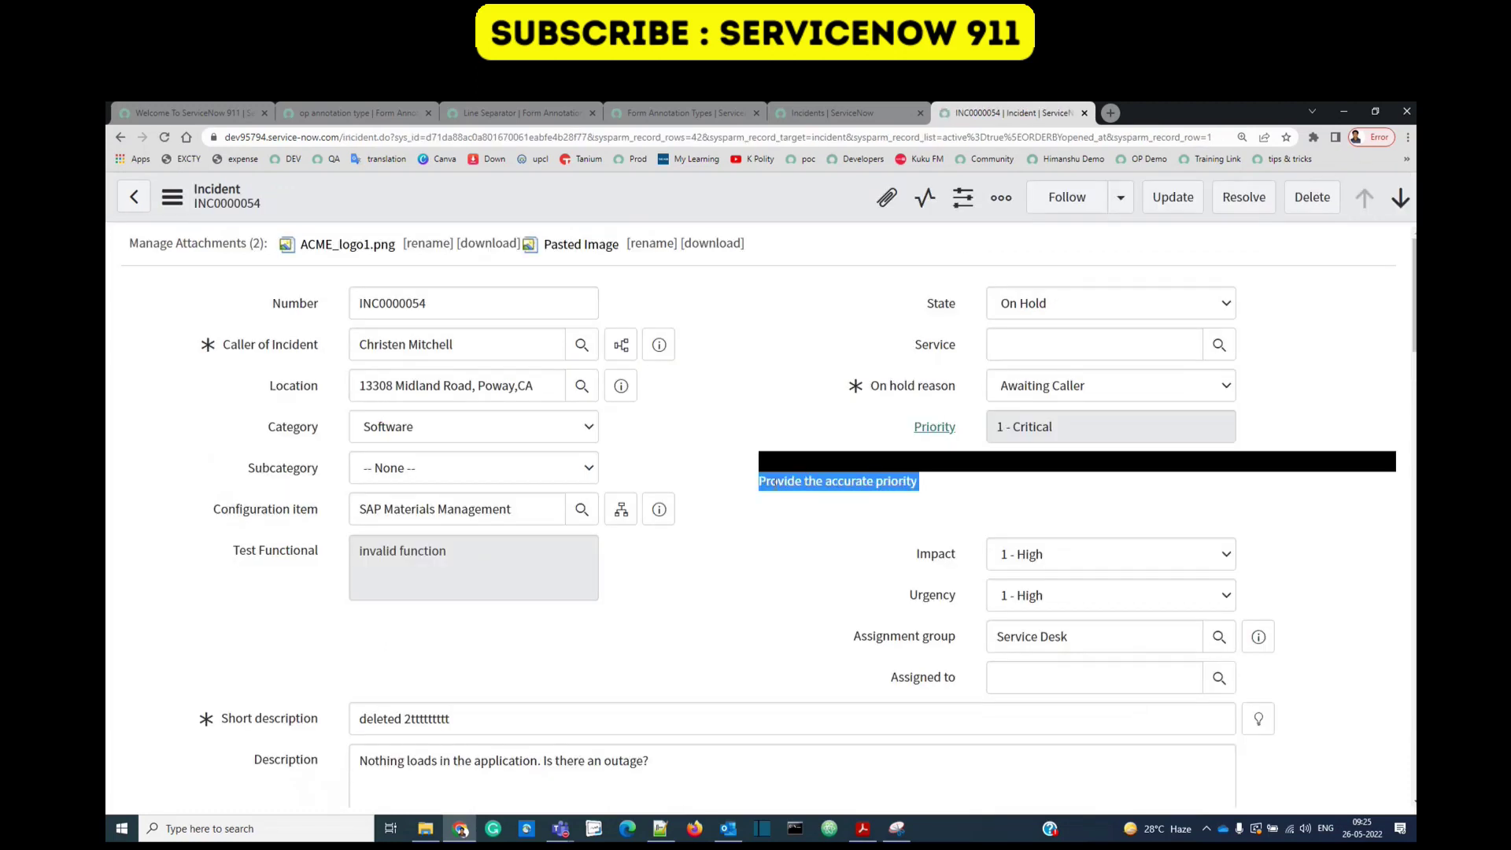
pyautogui.click(373, 110)
pyautogui.tripleClick(554, 403)
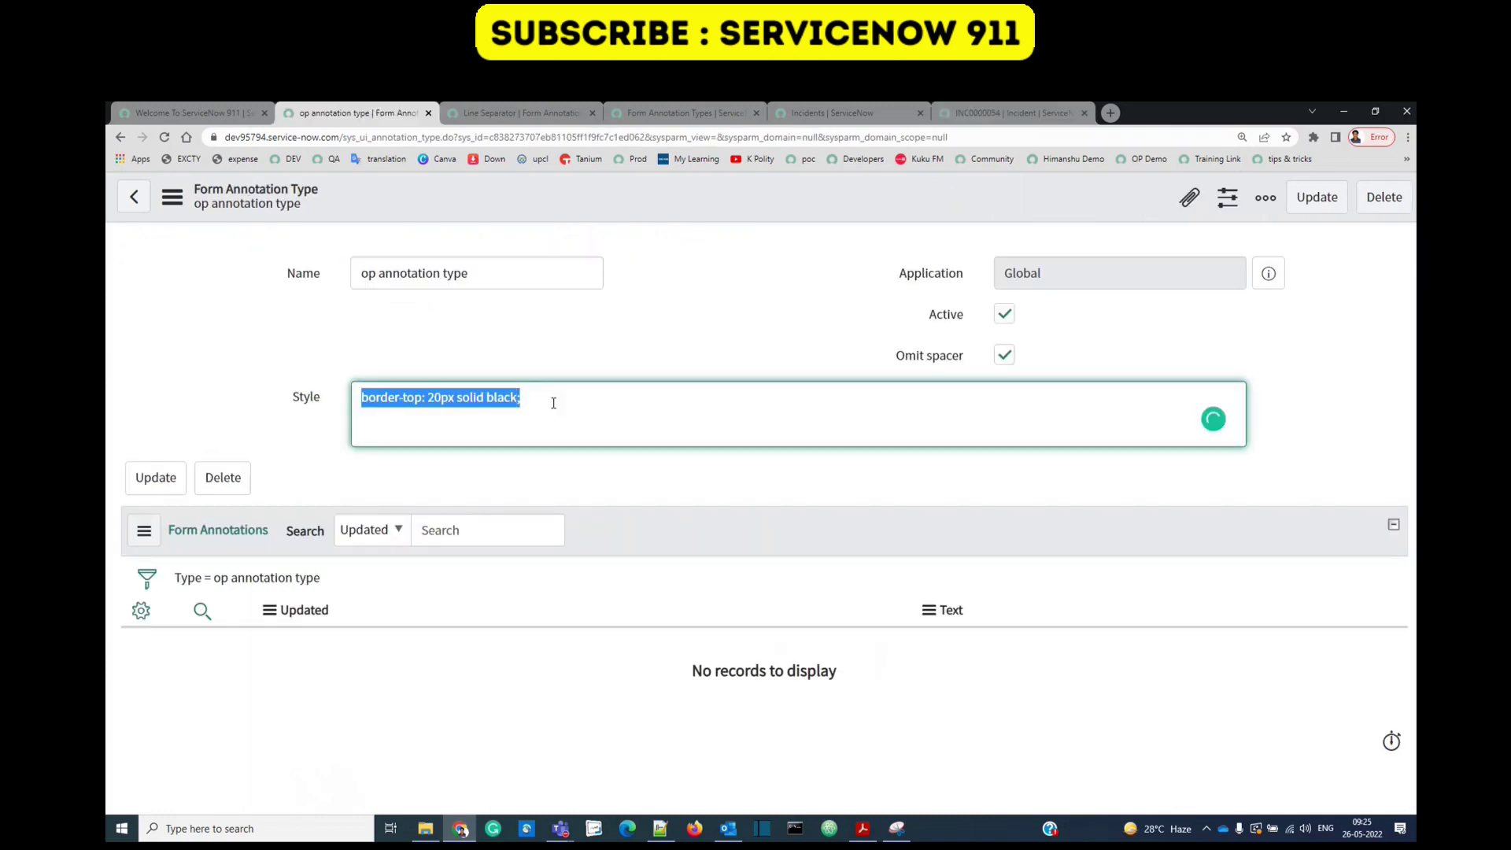
pyautogui.click(1011, 113)
pyautogui.rightClick(727, 209)
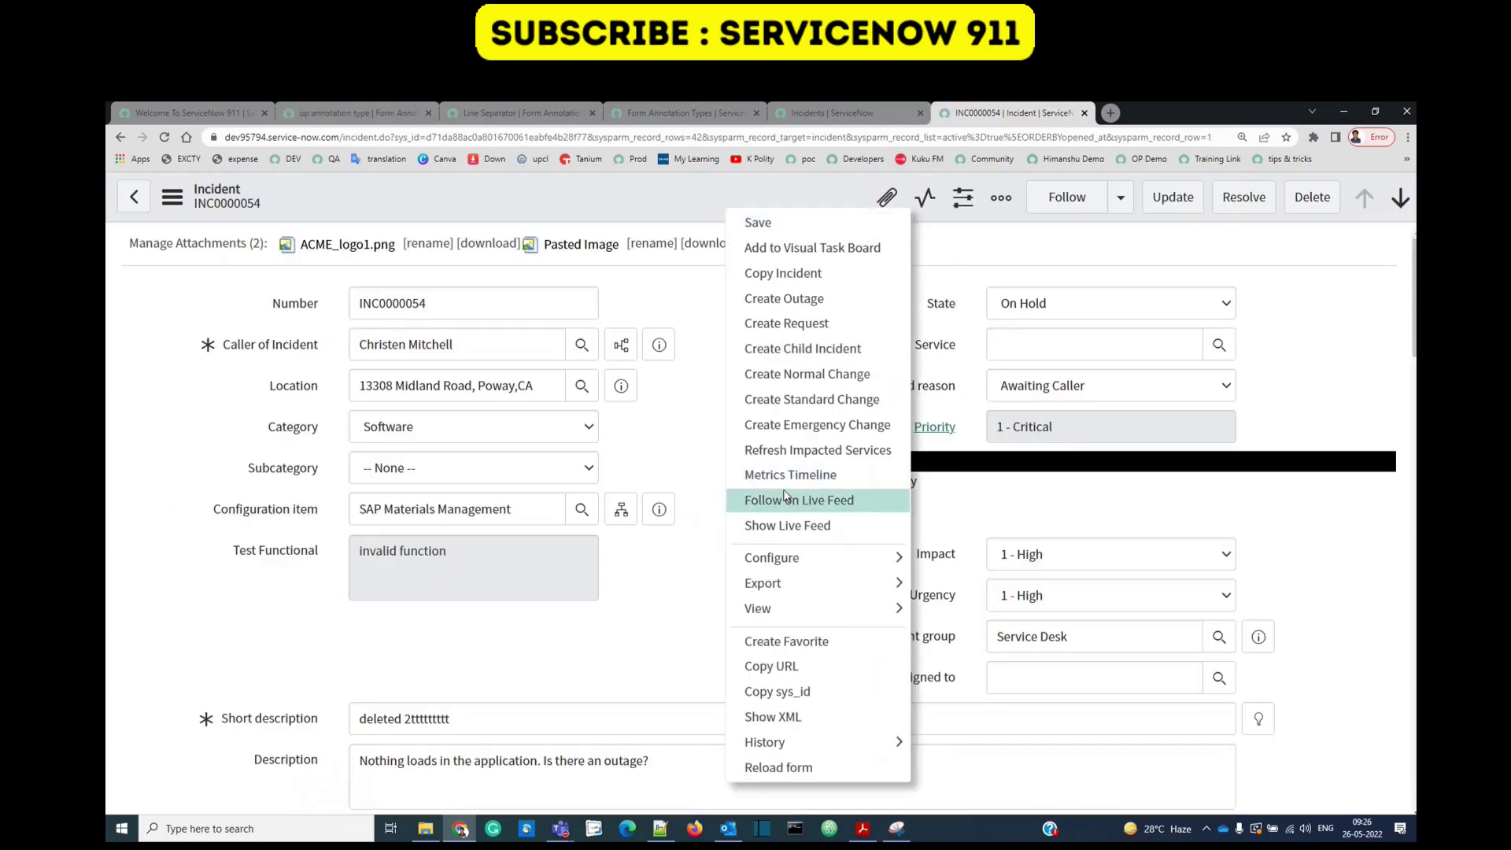
# Step: Delete the op annotation type record and confirm the deletion
pyautogui.click(320, 112)
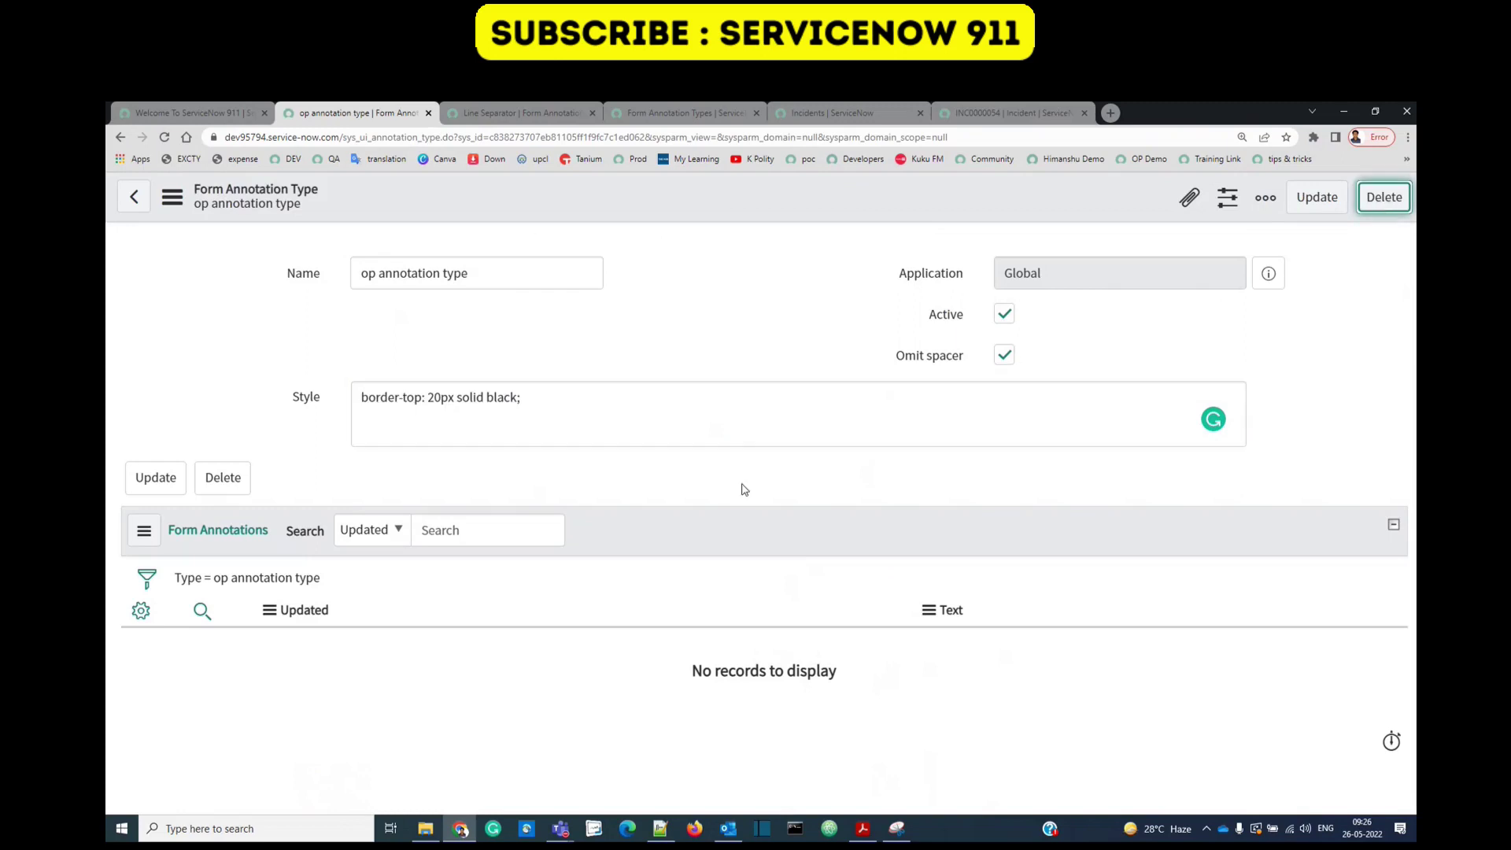
pyautogui.press('Return')
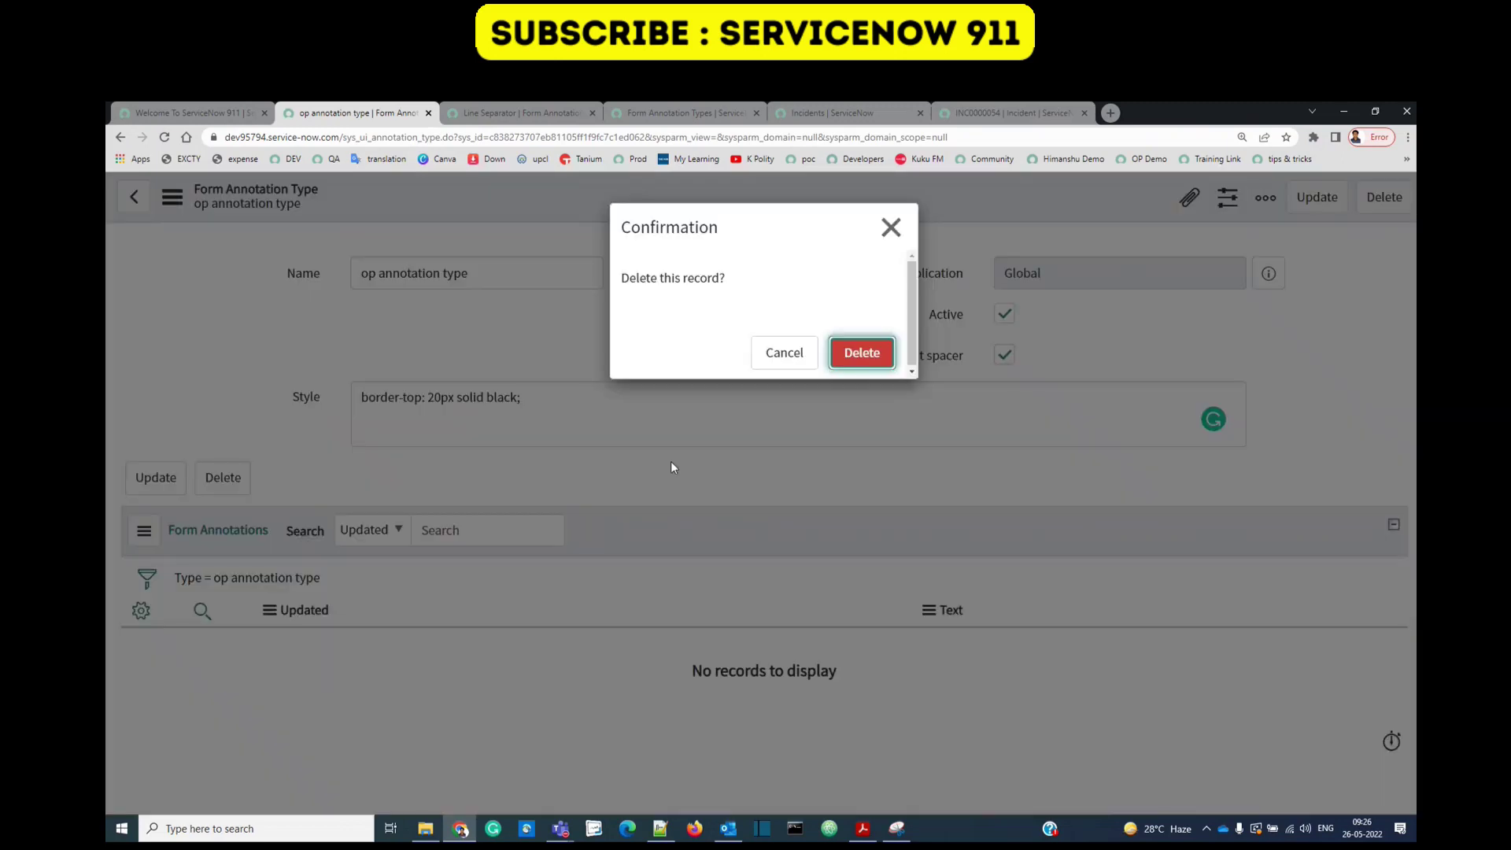
pyautogui.click(864, 366)
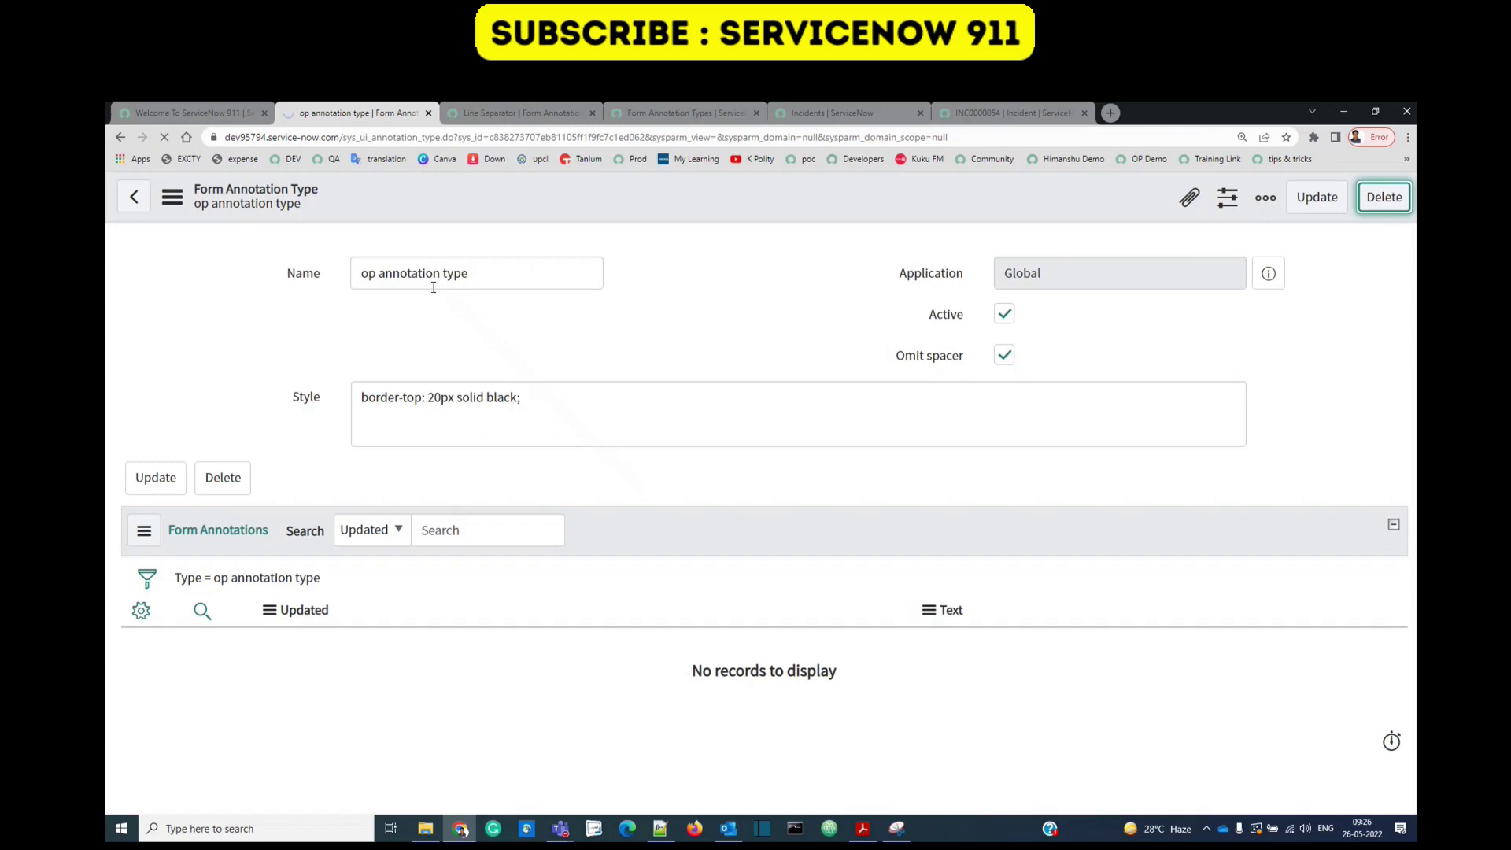